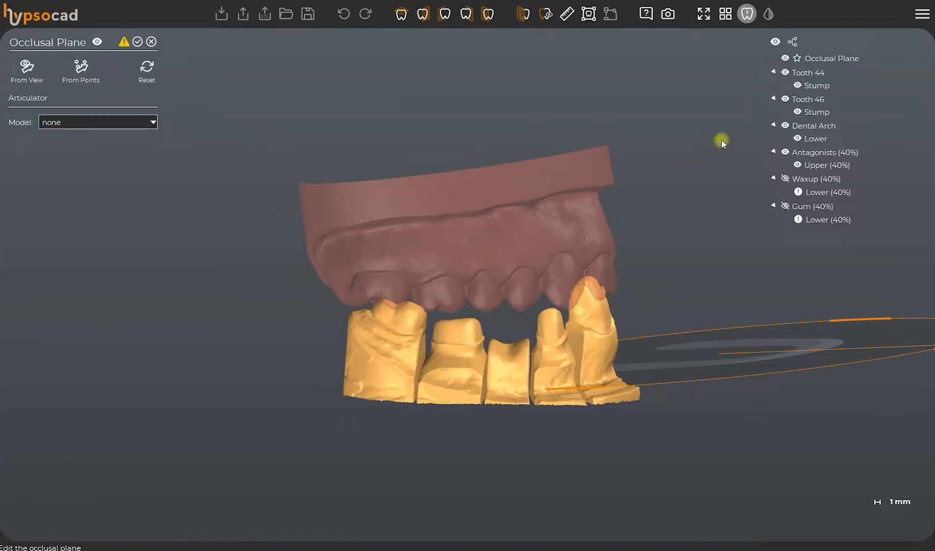
Hide the upper antagonist and define the occlusal plane from three points: two on the rear molar and the incisal point on the front tooth.
{"action": "left_click", "coordinate": [797, 165]}
{"action": "left_click_drag", "start_coordinate": [445, 358], "coordinate": [510, 378]}
{"action": "left_click", "coordinate": [75, 78]}
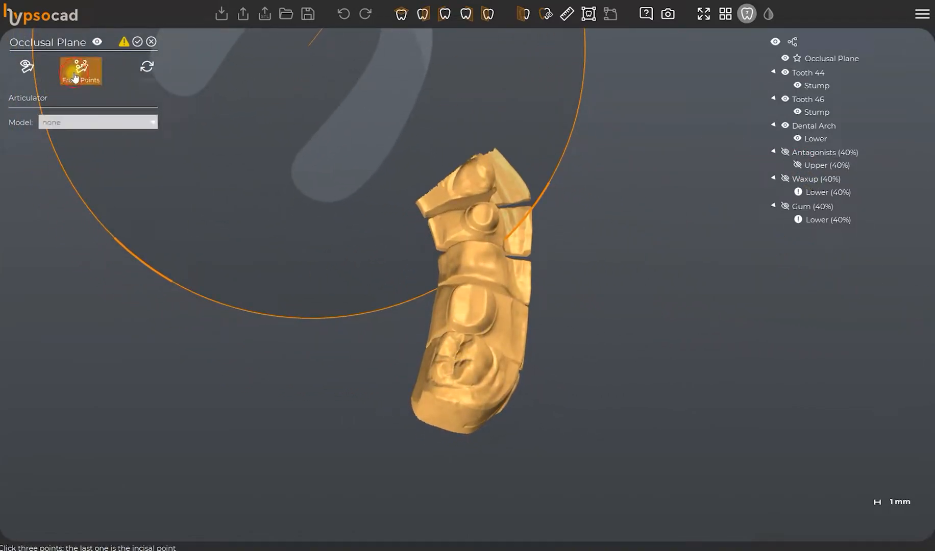
{"action": "scroll", "coordinate": [462, 390], "scroll_direction": "up", "scroll_amount": 5}
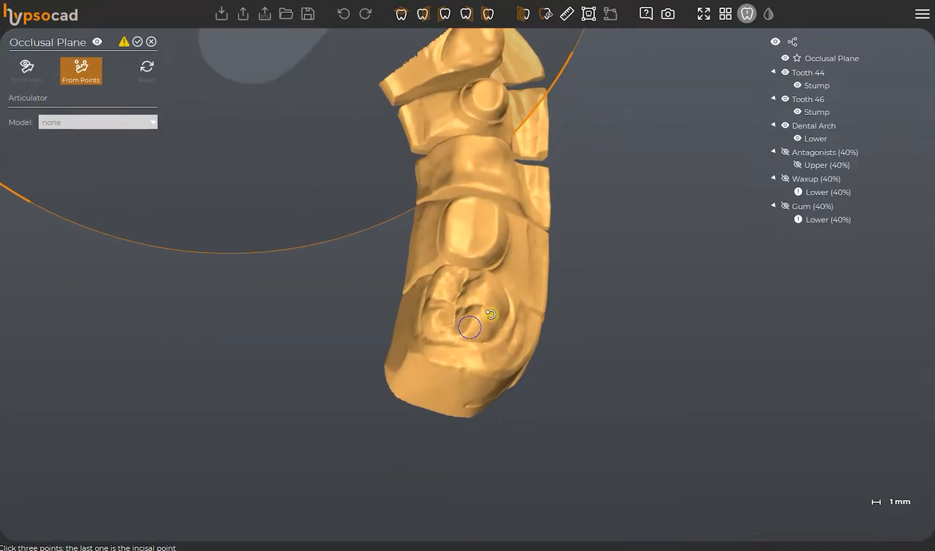
{"action": "mouse_move", "coordinate": [491, 314]}
{"action": "left_mouse_down"}
{"action": "mouse_move", "coordinate": [477, 301]}
{"action": "mouse_move", "coordinate": [473, 318]}
{"action": "left_mouse_up"}
{"action": "left_click", "coordinate": [483, 321]}
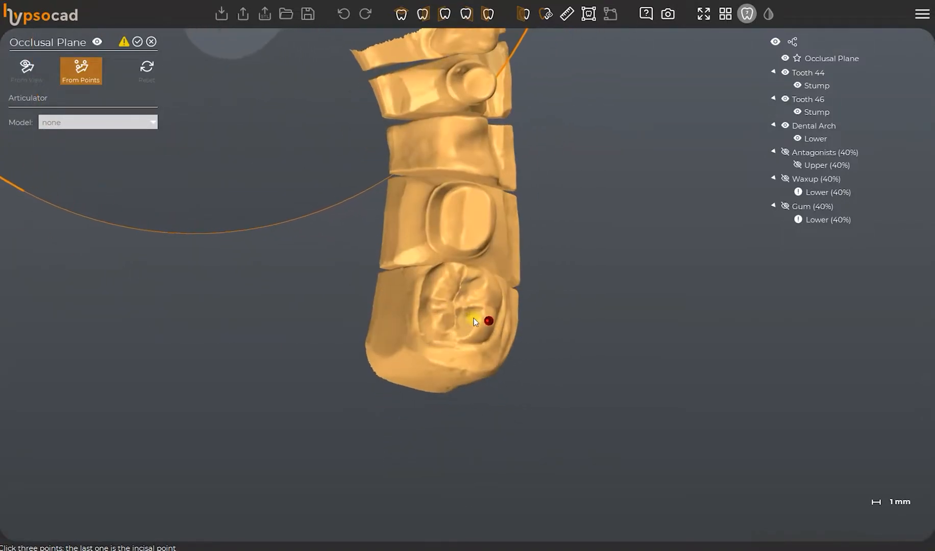
{"action": "left_click", "coordinate": [430, 313]}
{"action": "left_click_drag", "start_coordinate": [490, 223], "coordinate": [459, 203]}
{"action": "left_click_drag", "start_coordinate": [480, 114], "coordinate": [468, 111]}
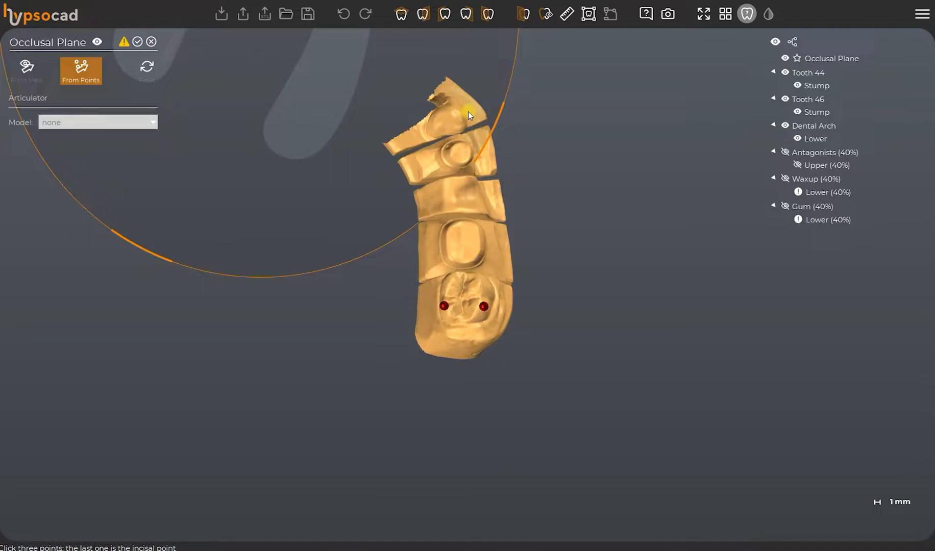
{"action": "left_click", "coordinate": [468, 112]}
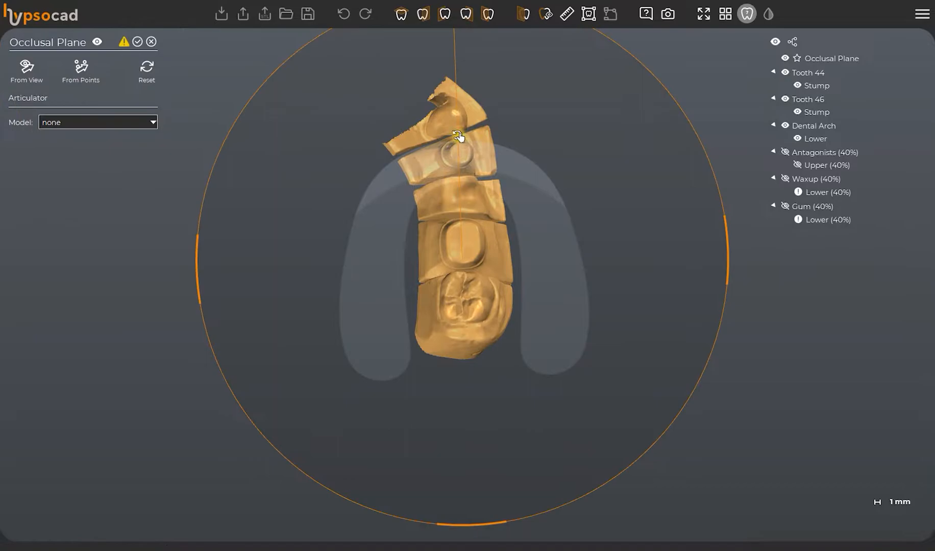
Shift the occlusal plane sideways so the lower teeth lie along one side of the arch template.
{"action": "right_click_drag", "start_coordinate": [562, 226], "coordinate": [475, 169]}
{"action": "left_click_drag", "start_coordinate": [469, 137], "coordinate": [434, 112]}
{"action": "right_click_drag", "start_coordinate": [484, 241], "coordinate": [462, 324]}
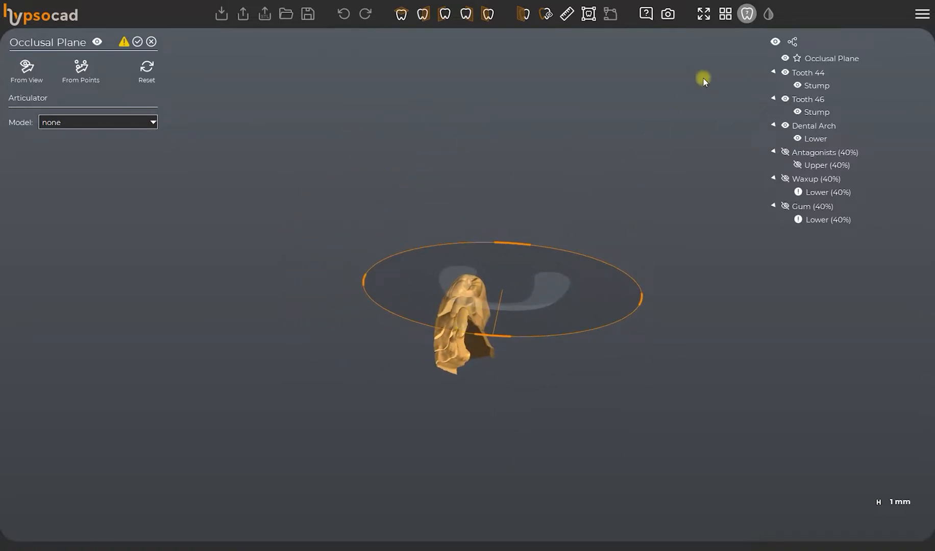
Show the antagonists and move the occlusal plane along its front-back axis to fit the arch template to the teeth.
{"action": "left_click", "coordinate": [788, 152]}
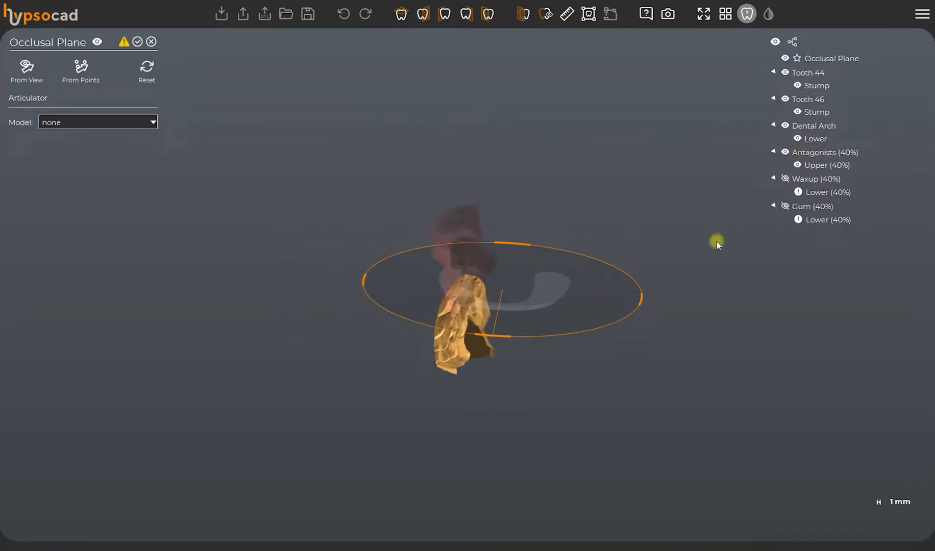
{"action": "right_click_drag", "start_coordinate": [716, 241], "coordinate": [558, 321]}
{"action": "scroll", "coordinate": [601, 280], "scroll_direction": "up", "scroll_amount": 2}
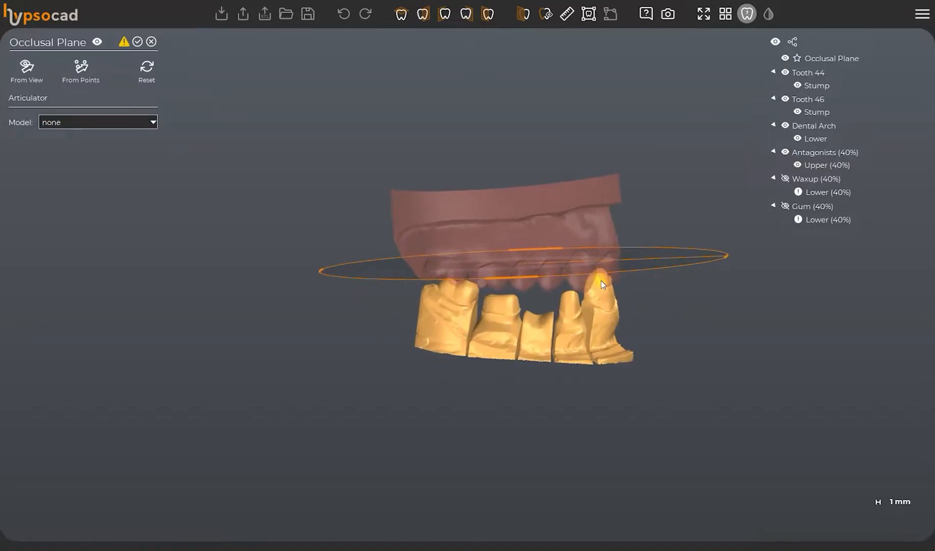
{"action": "right_click_drag", "start_coordinate": [679, 256], "coordinate": [440, 418]}
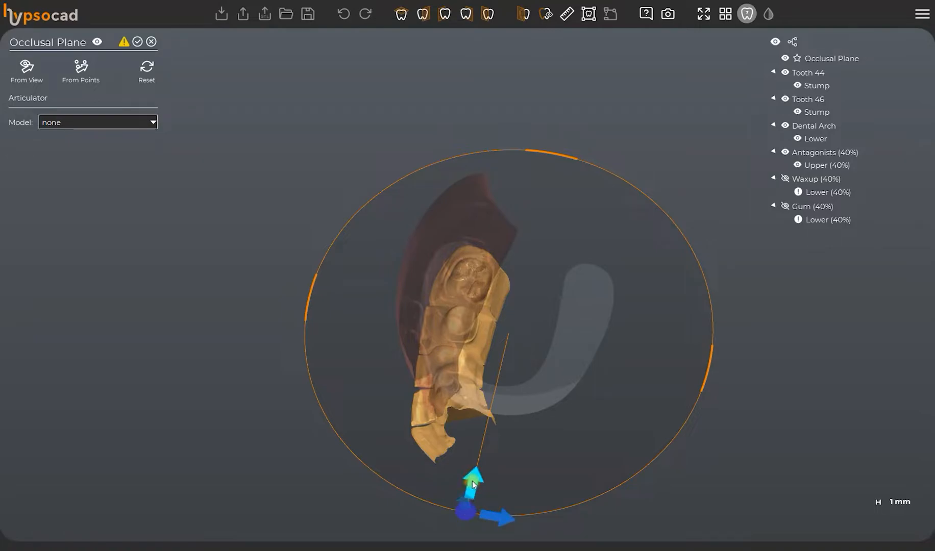
{"action": "left_click_drag", "start_coordinate": [472, 480], "coordinate": [466, 506]}
{"action": "scroll", "coordinate": [523, 323], "scroll_direction": "down", "scroll_amount": 3}
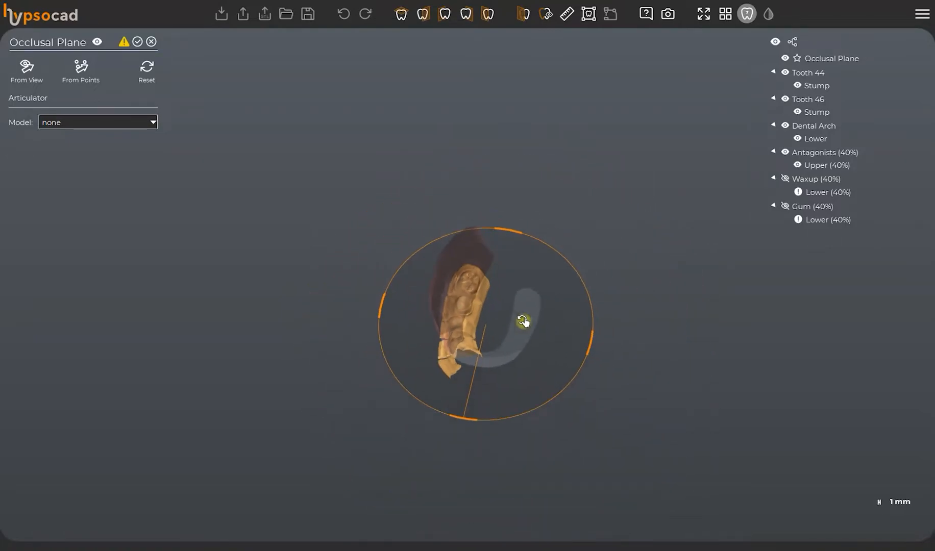
Choose Artex CR Average as the articulator model.
{"action": "left_click", "coordinate": [123, 122]}
{"action": "left_click", "coordinate": [103, 144]}
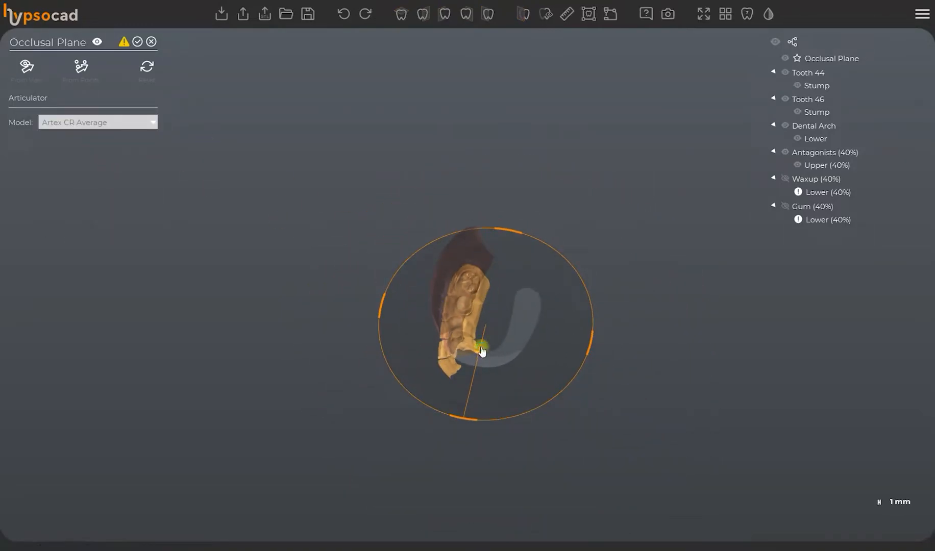
{"action": "right_click_drag", "start_coordinate": [495, 357], "coordinate": [589, 210]}
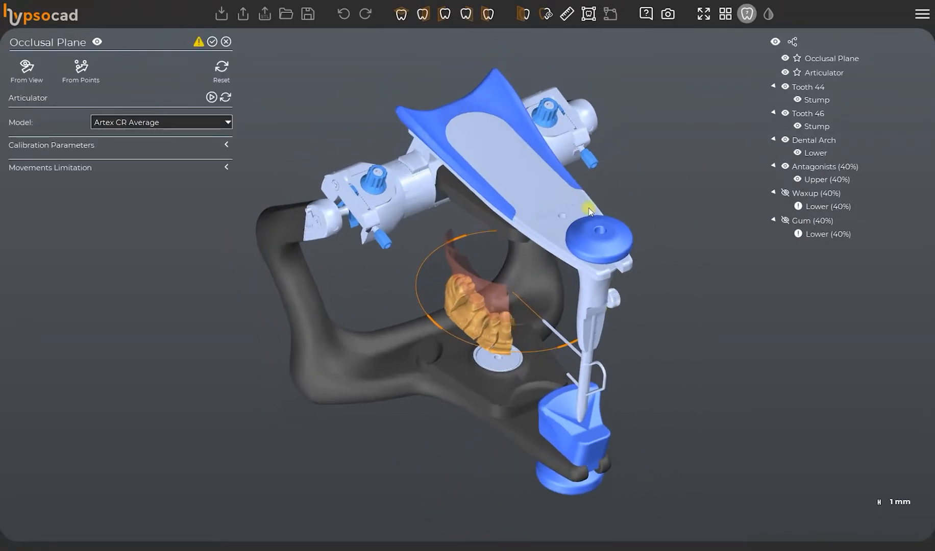
Calibrate the articulator with a right Bennet angle of 5 and a right side shift of 0.100 mm.
{"action": "left_click", "coordinate": [123, 144]}
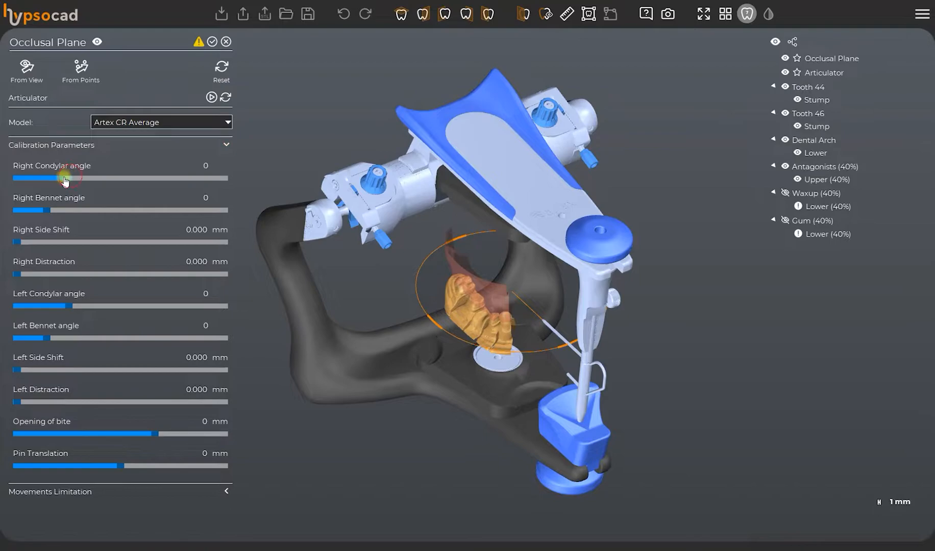
{"action": "left_click_drag", "start_coordinate": [63, 177], "coordinate": [71, 177]}
{"action": "left_click_drag", "start_coordinate": [42, 210], "coordinate": [76, 211]}
{"action": "mouse_move", "coordinate": [17, 244]}
{"action": "left_mouse_down"}
{"action": "mouse_move", "coordinate": [64, 242]}
{"action": "mouse_move", "coordinate": [31, 243]}
{"action": "left_mouse_up"}
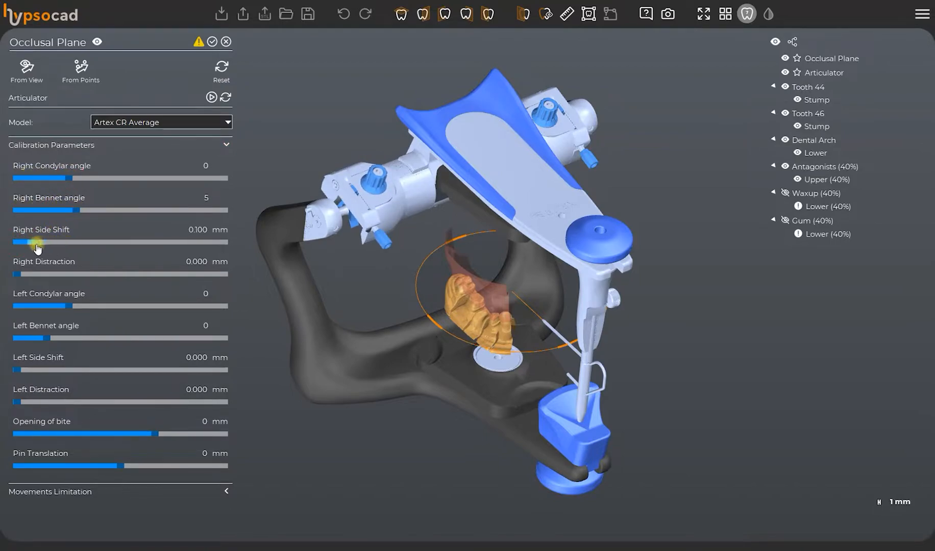
{"action": "mouse_move", "coordinate": [68, 309]}
{"action": "left_mouse_down"}
{"action": "mouse_move", "coordinate": [52, 308]}
{"action": "mouse_move", "coordinate": [71, 307]}
{"action": "left_mouse_up"}
Display the articulator's movement limits, run its motion simulation and accept the occlusal plane.
{"action": "left_click", "coordinate": [109, 145]}
{"action": "left_click", "coordinate": [123, 167]}
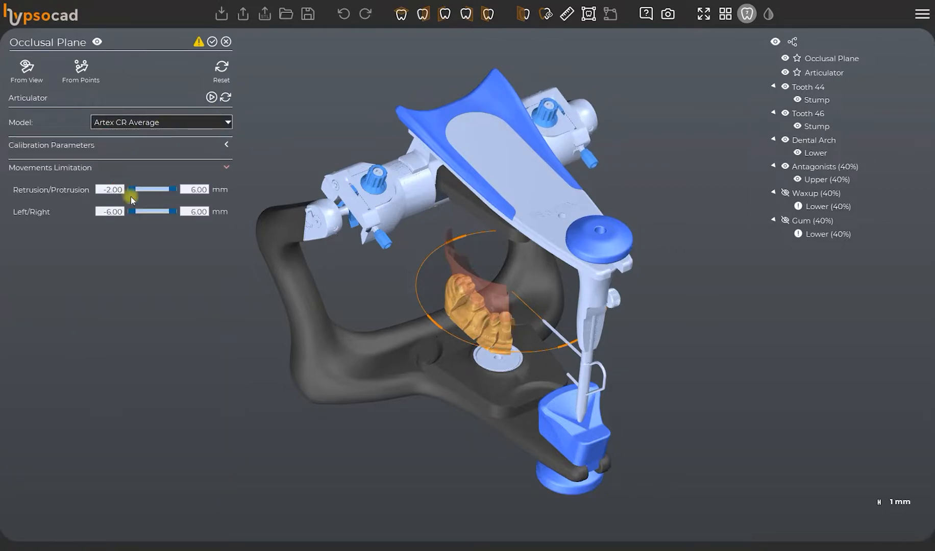
{"action": "left_click", "coordinate": [211, 97]}
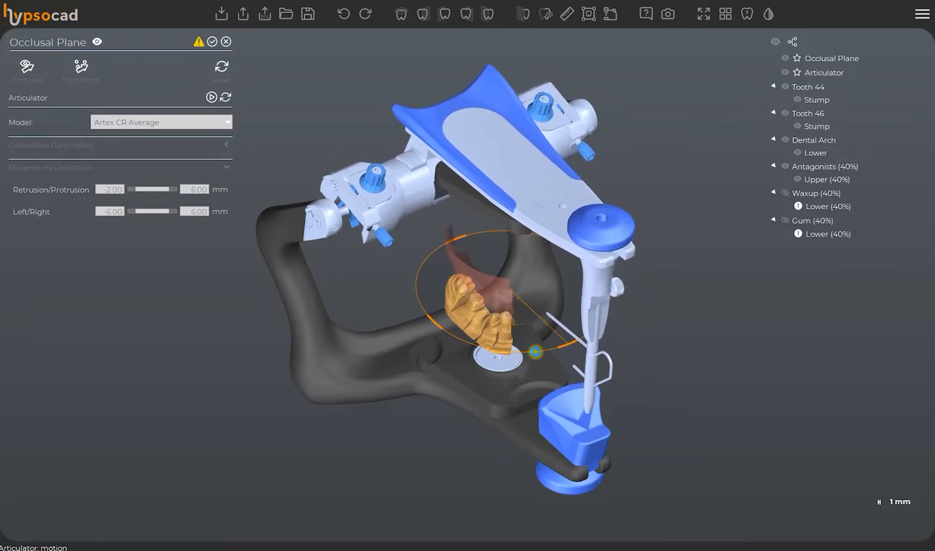
{"action": "left_click", "coordinate": [212, 42]}
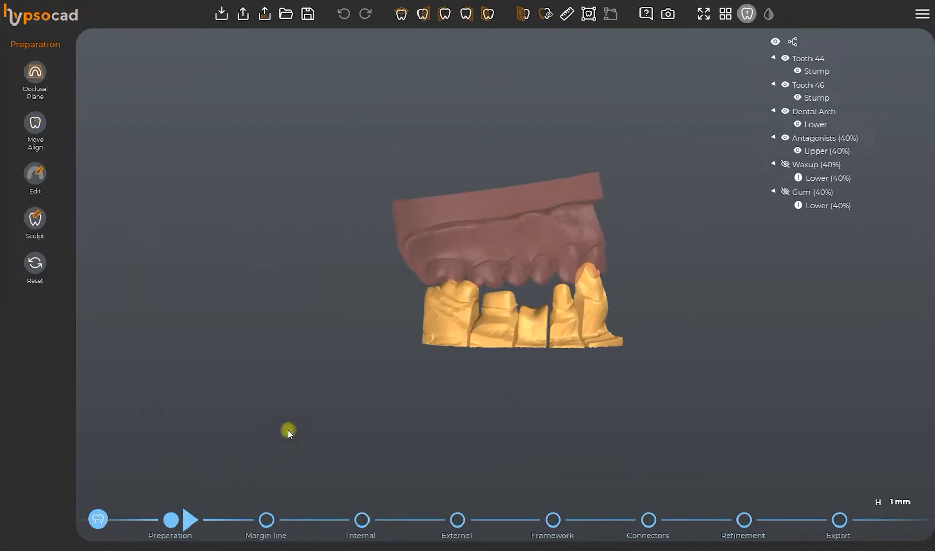
Start defining the margin lines with the antagonists hidden and pick the preparation edge of tooth 44.
{"action": "left_click", "coordinate": [35, 91]}
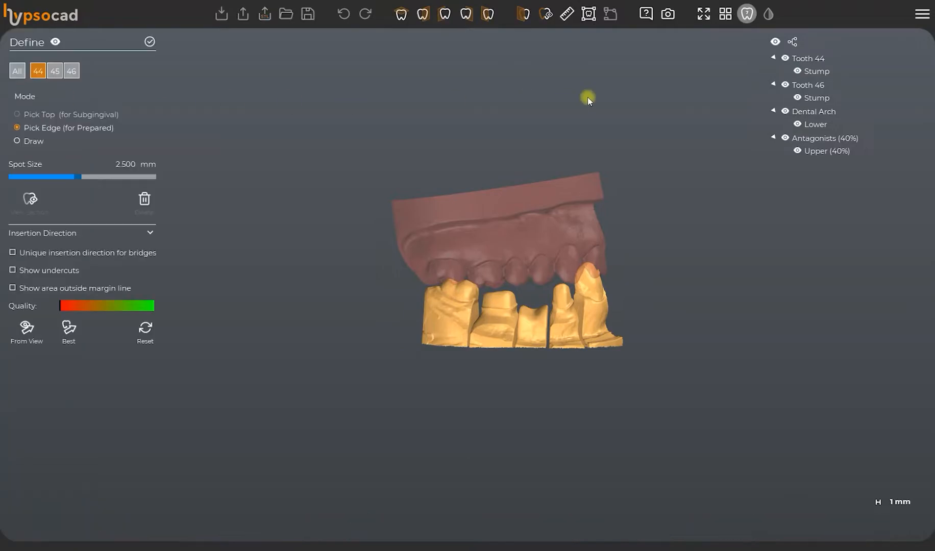
{"action": "left_click", "coordinate": [796, 137]}
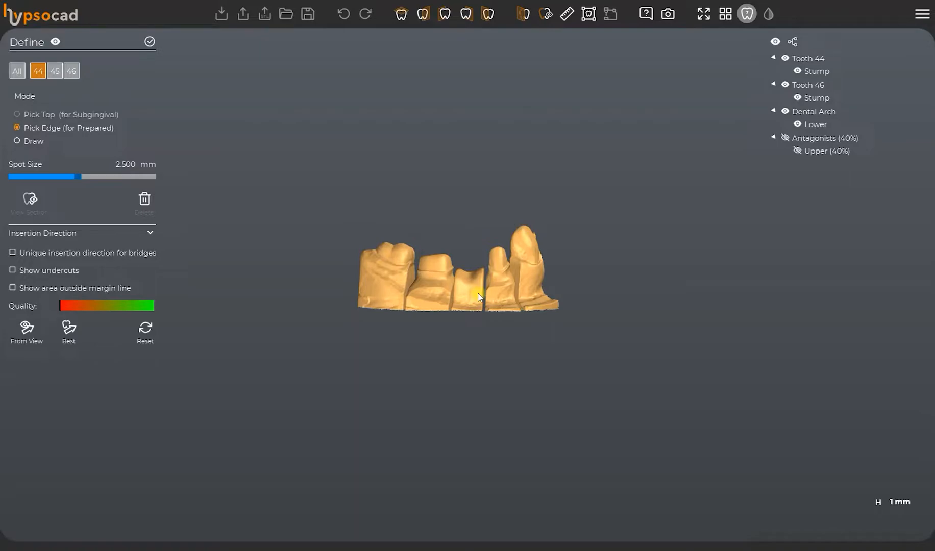
{"action": "scroll", "coordinate": [480, 297], "scroll_direction": "up", "scroll_amount": 5}
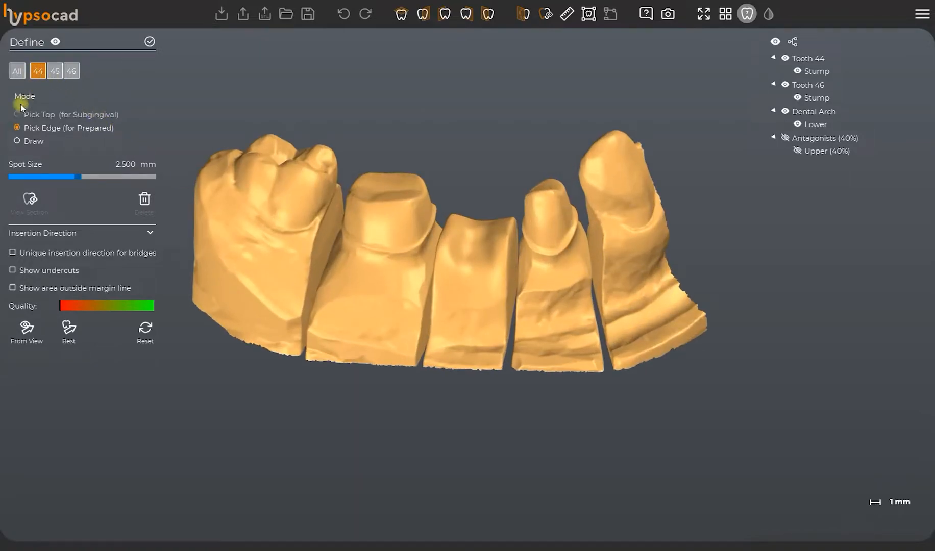
{"action": "right_click_drag", "start_coordinate": [552, 262], "coordinate": [555, 238]}
{"action": "scroll", "coordinate": [555, 234], "scroll_direction": "up", "scroll_amount": 3}
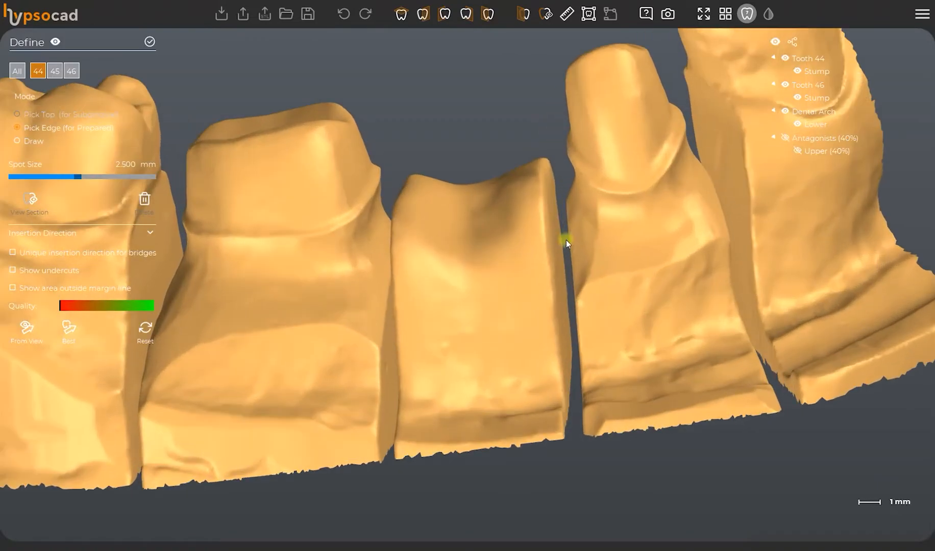
{"action": "left_click", "coordinate": [641, 191]}
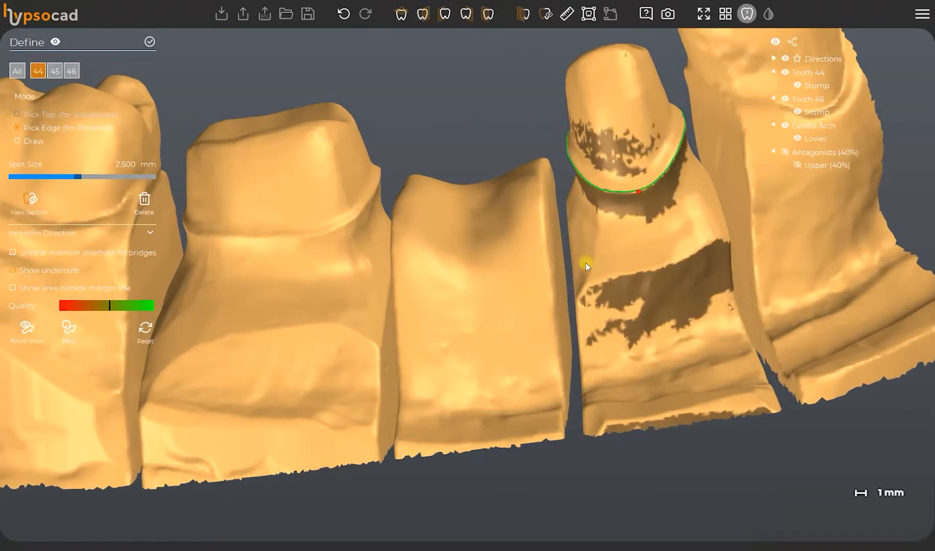
{"action": "scroll", "coordinate": [578, 257], "scroll_direction": "down", "scroll_amount": 5}
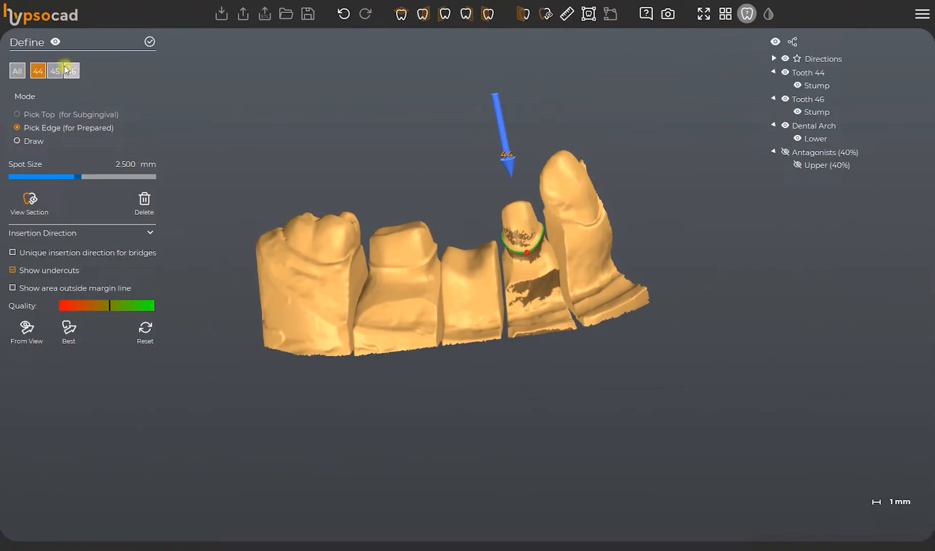
Define the margin line of tooth 46 by picking points on its preparation edge.
{"action": "left_click", "coordinate": [68, 70]}
{"action": "scroll", "coordinate": [370, 256], "scroll_direction": "up", "scroll_amount": 3}
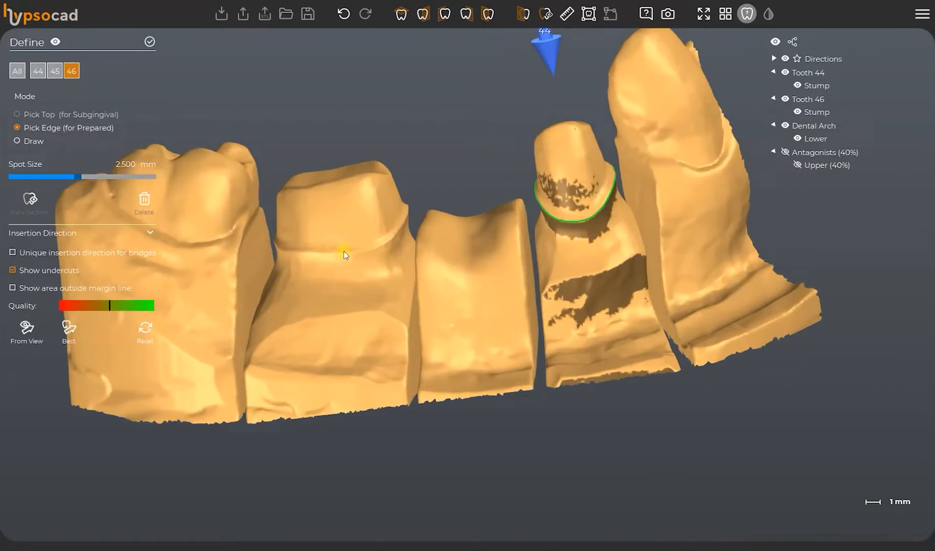
{"action": "left_click", "coordinate": [342, 252]}
{"action": "right_click_drag", "start_coordinate": [336, 209], "coordinate": [423, 305]}
{"action": "left_click", "coordinate": [342, 286]}
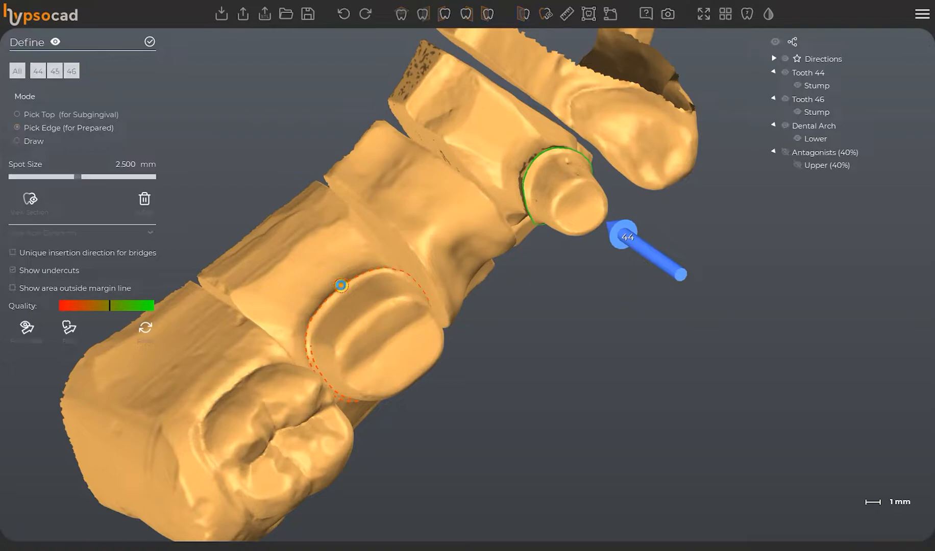
{"action": "right_click_drag", "start_coordinate": [383, 335], "coordinate": [362, 234]}
{"action": "scroll", "coordinate": [395, 282], "scroll_direction": "down", "scroll_amount": 4}
{"action": "right_click_drag", "start_coordinate": [395, 282], "coordinate": [513, 246]}
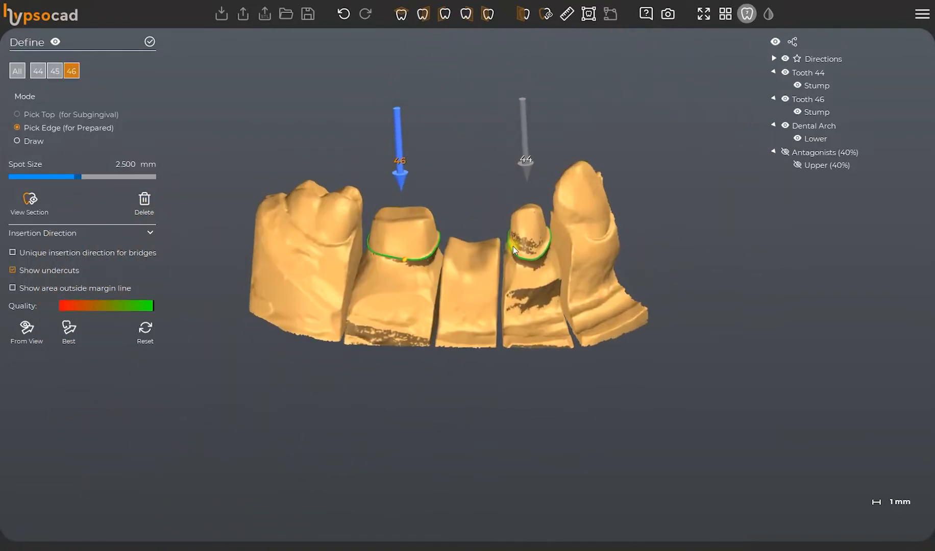
Enable the unique insertion direction for bridges and make tooth 46 the active tooth.
{"action": "left_click", "coordinate": [513, 246]}
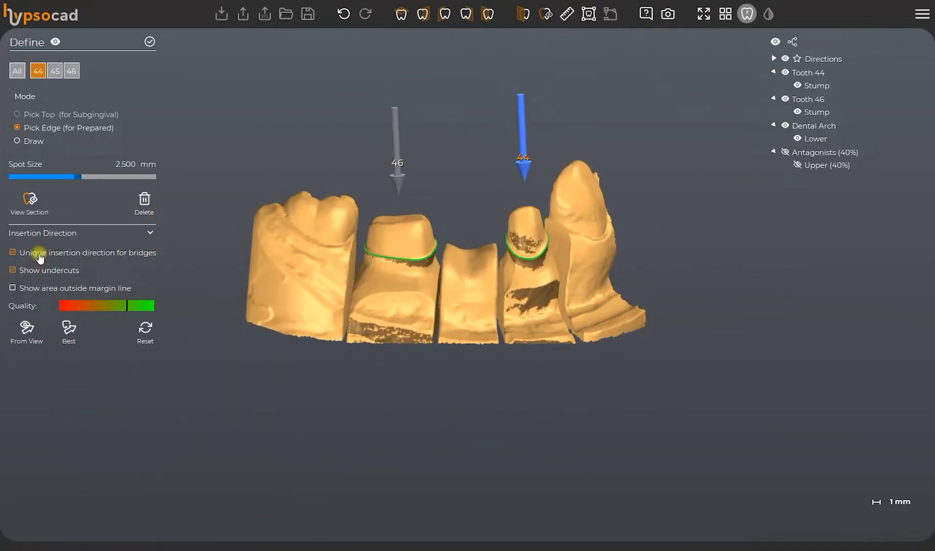
{"action": "right_click_drag", "start_coordinate": [442, 263], "coordinate": [453, 293]}
{"action": "left_click", "coordinate": [401, 159]}
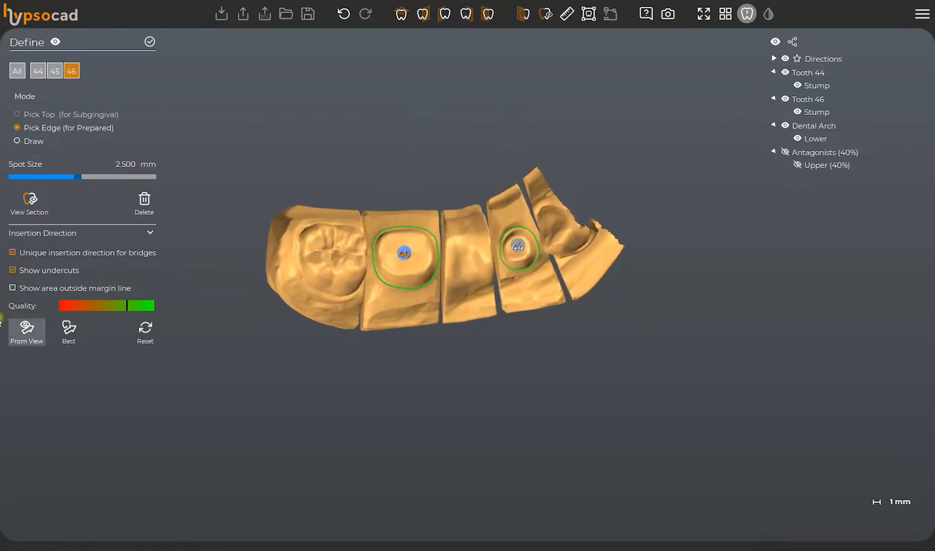
Calculate the best insertion direction for the bridge and tilt the direction arrow of tooth 46 manually.
{"action": "left_click", "coordinate": [77, 337]}
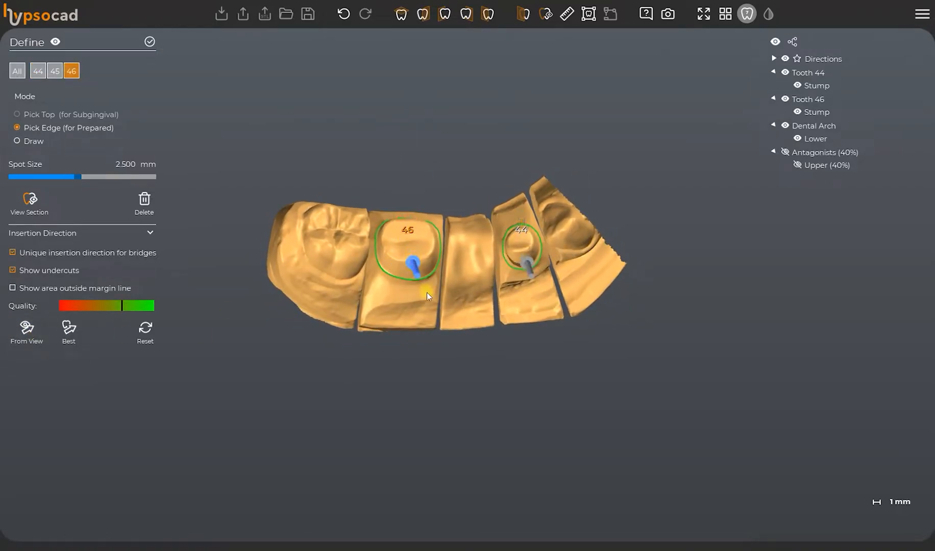
{"action": "mouse_move", "coordinate": [427, 291]}
{"action": "right_mouse_down"}
{"action": "mouse_move", "coordinate": [377, 276]}
{"action": "mouse_move", "coordinate": [355, 215]}
{"action": "mouse_move", "coordinate": [444, 276]}
{"action": "mouse_move", "coordinate": [444, 327]}
{"action": "mouse_move", "coordinate": [433, 326]}
{"action": "mouse_move", "coordinate": [576, 255]}
{"action": "mouse_move", "coordinate": [582, 304]}
{"action": "mouse_move", "coordinate": [470, 298]}
{"action": "mouse_move", "coordinate": [408, 272]}
{"action": "mouse_move", "coordinate": [459, 306]}
{"action": "mouse_move", "coordinate": [468, 298]}
{"action": "mouse_move", "coordinate": [482, 328]}
{"action": "mouse_move", "coordinate": [476, 286]}
{"action": "right_mouse_up"}
{"action": "left_click", "coordinate": [69, 329]}
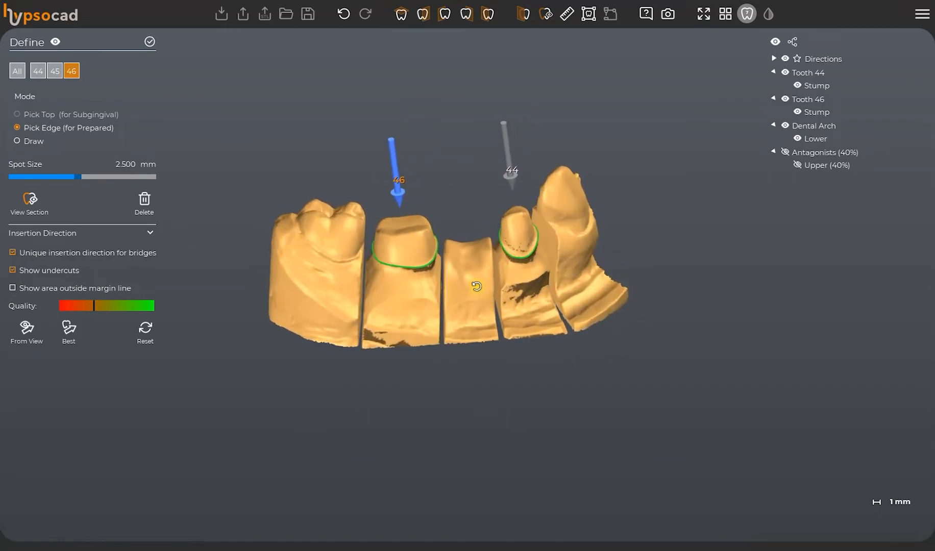
{"action": "scroll", "coordinate": [427, 240], "scroll_direction": "up", "scroll_amount": 2}
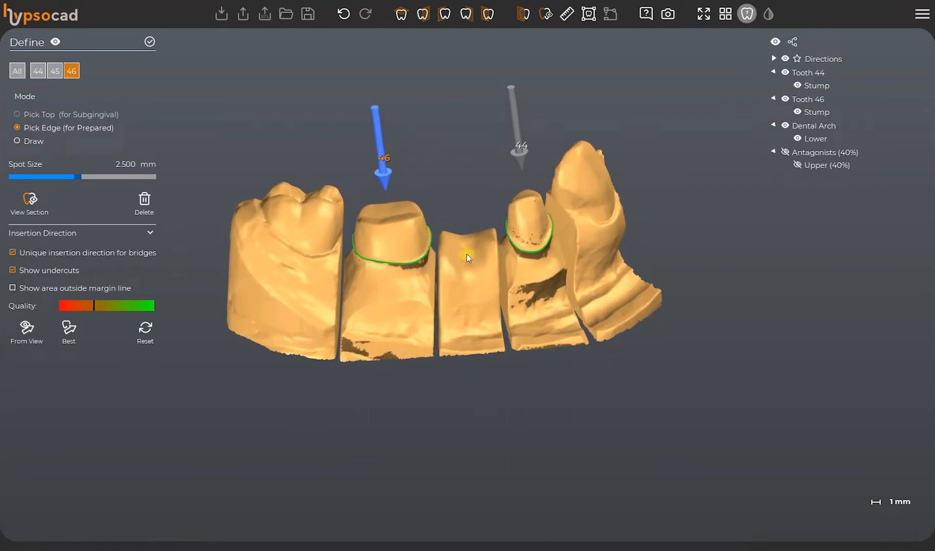
{"action": "mouse_move", "coordinate": [380, 153]}
{"action": "left_mouse_down"}
{"action": "mouse_move", "coordinate": [389, 152]}
{"action": "mouse_move", "coordinate": [368, 155]}
{"action": "mouse_move", "coordinate": [393, 160]}
{"action": "mouse_move", "coordinate": [377, 117]}
{"action": "left_mouse_up"}
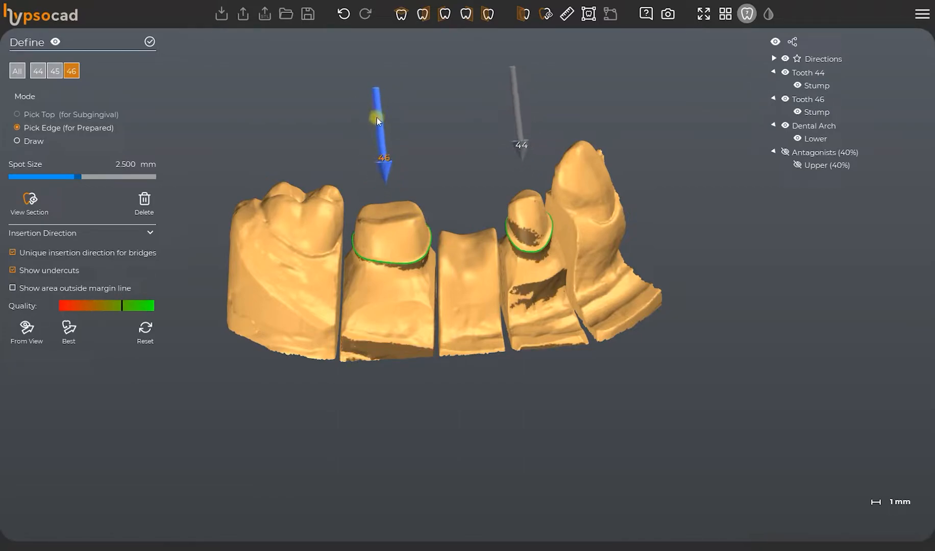
Set the bridge's insertion direction from an occlusal view of the stumps and accept the margin line definition.
{"action": "right_click_drag", "start_coordinate": [431, 251], "coordinate": [454, 303]}
{"action": "left_click", "coordinate": [26, 330]}
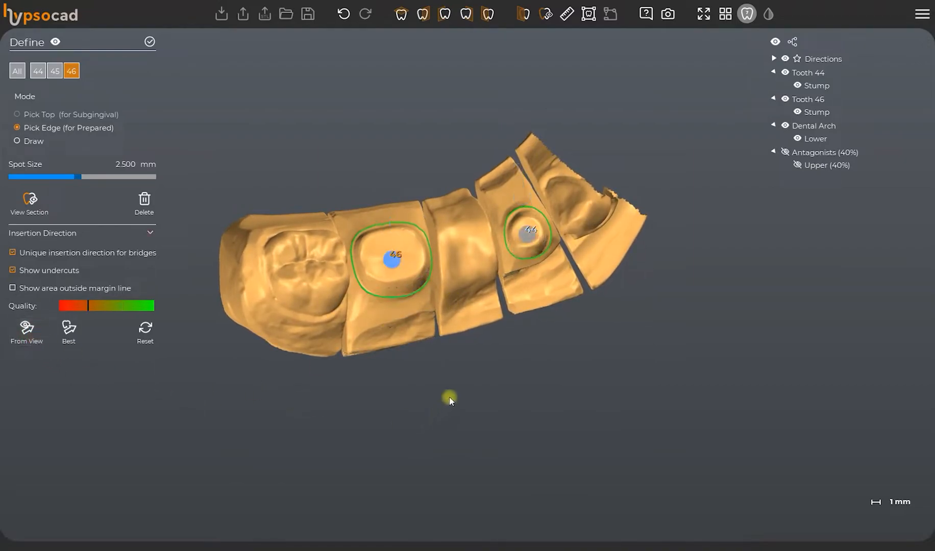
{"action": "right_click_drag", "start_coordinate": [449, 397], "coordinate": [454, 245]}
{"action": "scroll", "coordinate": [453, 244], "scroll_direction": "down", "scroll_amount": 2}
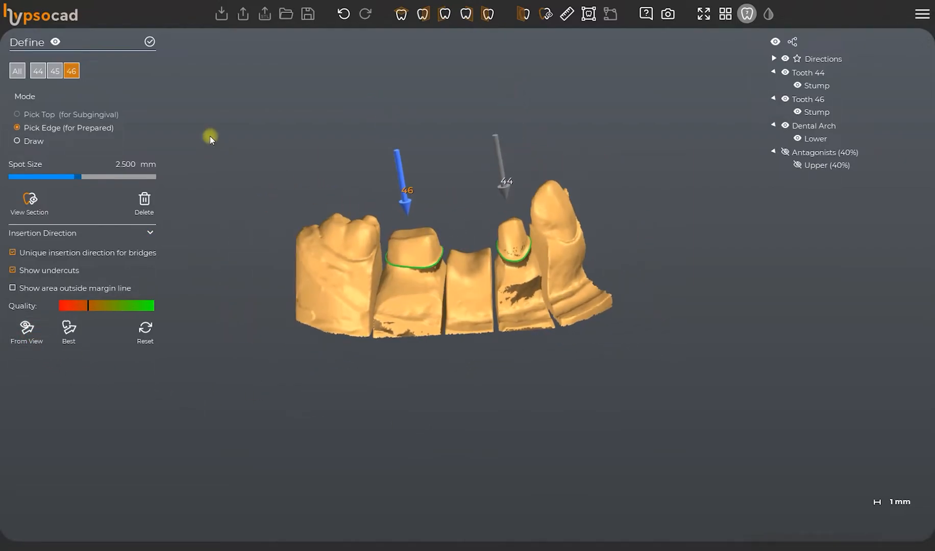
{"action": "left_click", "coordinate": [151, 43]}
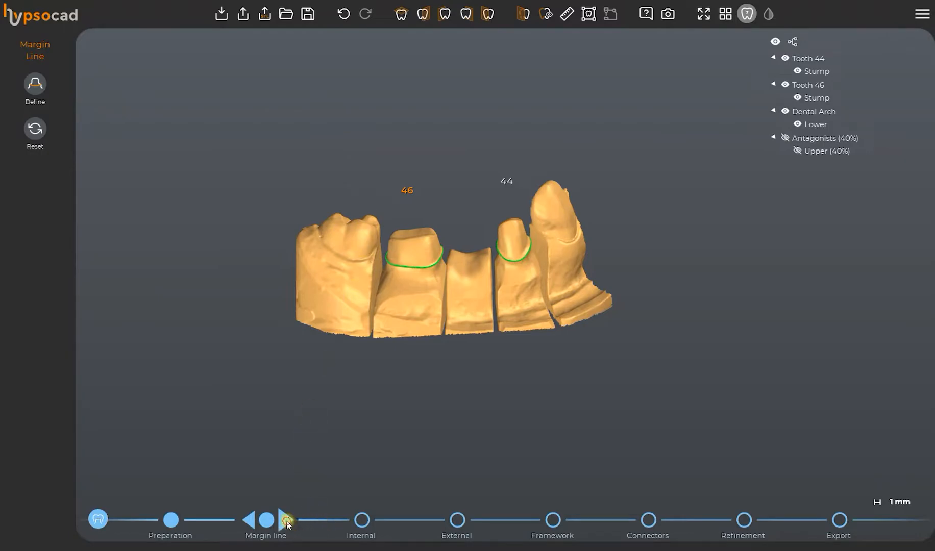
Advance to the internal crown stage, review the parameters for all teeth including the parameter information, and accept the settings.
{"action": "left_click", "coordinate": [286, 520]}
{"action": "left_click", "coordinate": [36, 74]}
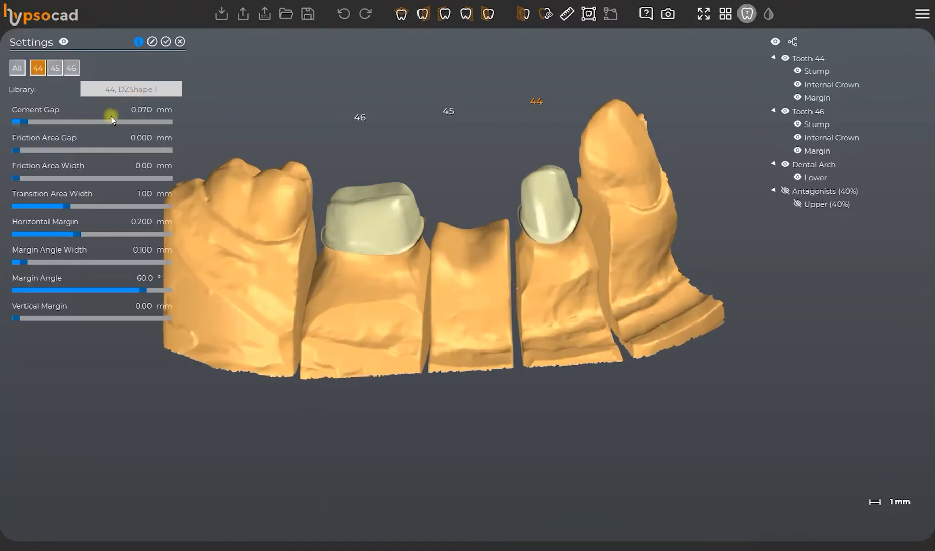
{"action": "left_click", "coordinate": [17, 69]}
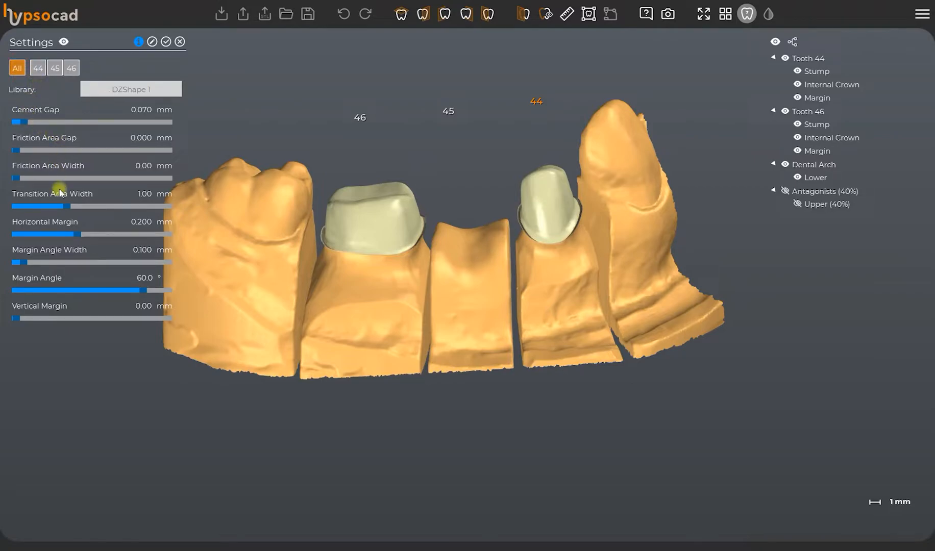
{"action": "left_click", "coordinate": [137, 44]}
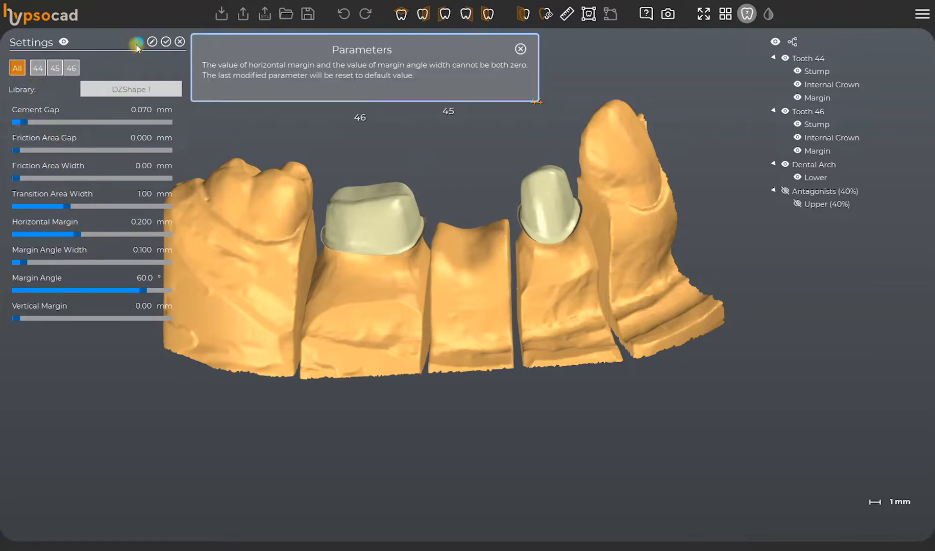
{"action": "left_click", "coordinate": [520, 48]}
{"action": "left_click", "coordinate": [166, 42]}
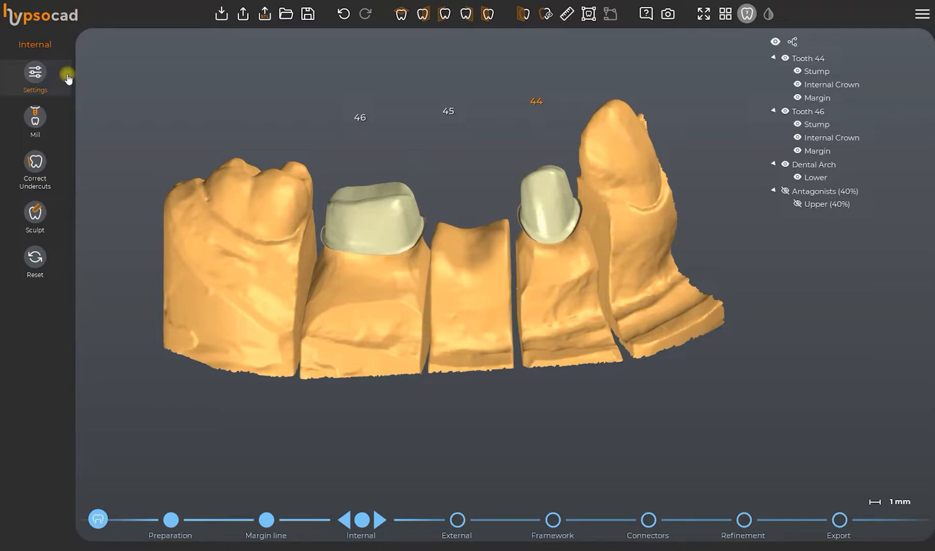
Set up internal crown sculpting with the Stump - Internal colormap, adding material with the second tip shape at 43% force and 1.200 mm spot size.
{"action": "left_click", "coordinate": [51, 219]}
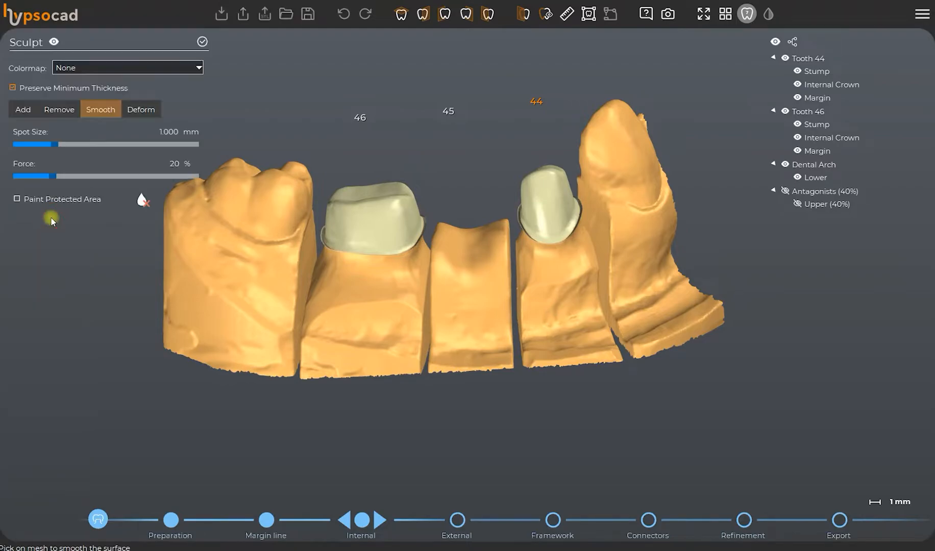
{"action": "left_click", "coordinate": [91, 68]}
{"action": "left_click", "coordinate": [92, 91]}
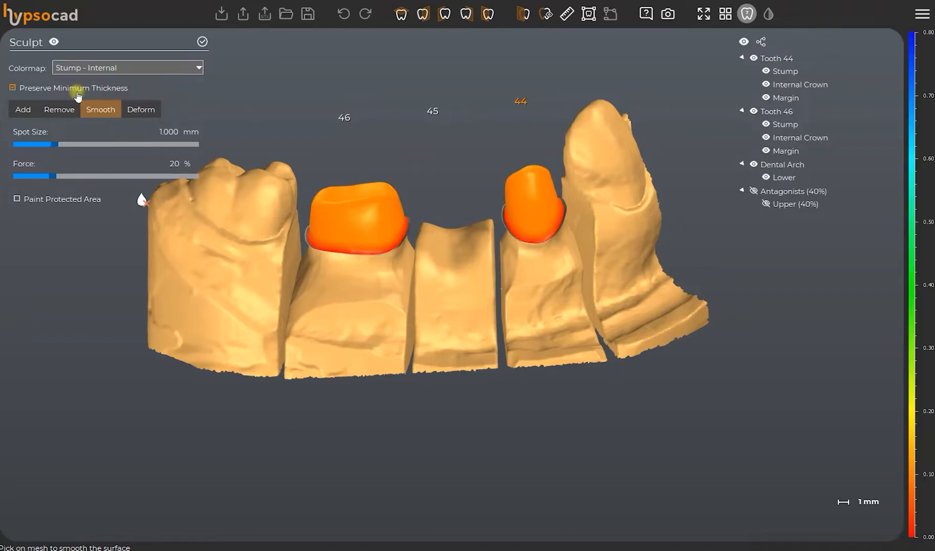
{"action": "left_click", "coordinate": [23, 109]}
{"action": "left_click", "coordinate": [45, 135]}
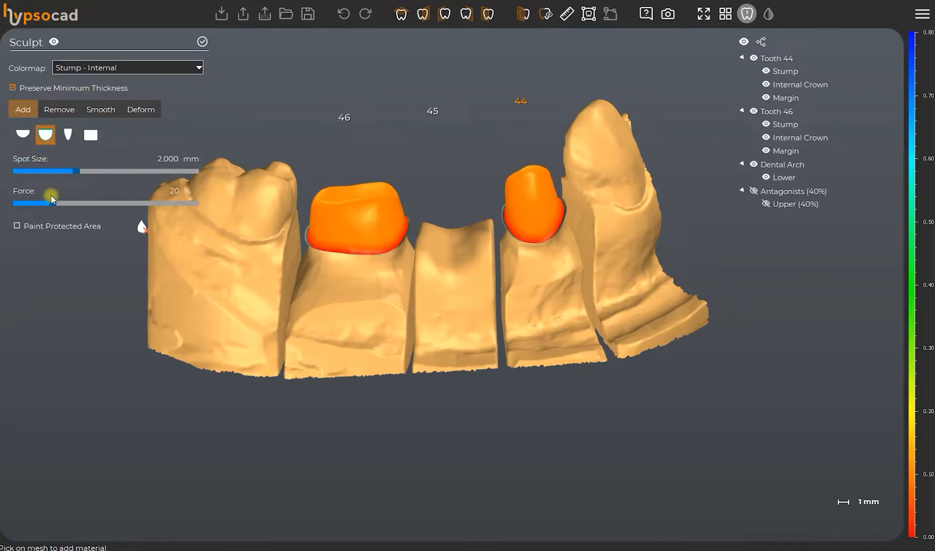
{"action": "mouse_move", "coordinate": [51, 203]}
{"action": "left_mouse_down"}
{"action": "mouse_move", "coordinate": [38, 205]}
{"action": "mouse_move", "coordinate": [93, 204]}
{"action": "left_mouse_up"}
{"action": "left_click_drag", "start_coordinate": [80, 171], "coordinate": [30, 171]}
Add material across the occlusal edges of tooth 46's internal crown with spot sizes of about 1.5 to 1.6 mm and accept the sculpting.
{"action": "right_click_drag", "start_coordinate": [370, 204], "coordinate": [342, 252]}
{"action": "scroll", "coordinate": [335, 246], "scroll_direction": "up", "scroll_amount": 3}
{"action": "middle_click_drag", "start_coordinate": [267, 210], "coordinate": [428, 278]}
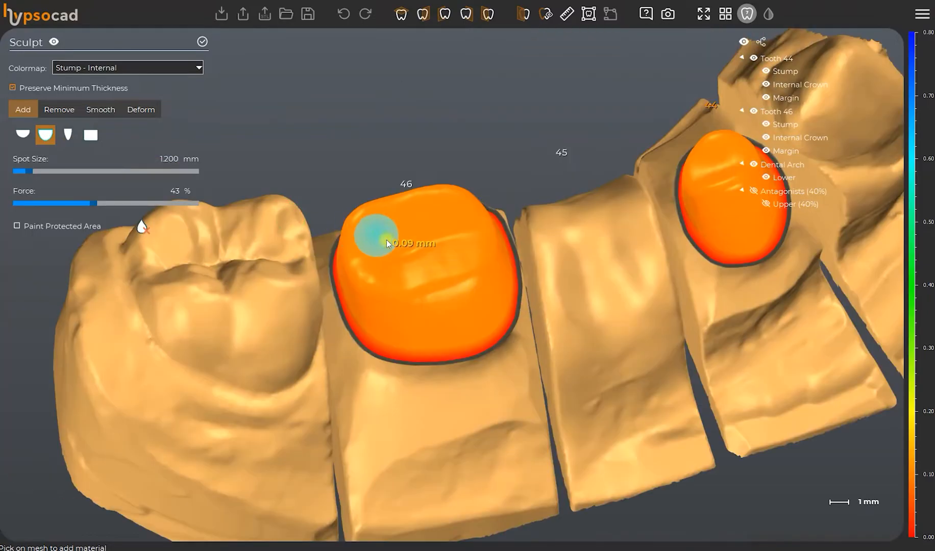
{"action": "right_click_drag", "start_coordinate": [401, 252], "coordinate": [415, 218]}
{"action": "left_click_drag", "start_coordinate": [486, 279], "coordinate": [392, 294], "text": "ctrl"}
{"action": "scroll", "coordinate": [392, 292], "scroll_direction": "down", "scroll_amount": 2, "text": "ctrl"}
{"action": "scroll", "coordinate": [392, 291], "scroll_direction": "up", "scroll_amount": 7, "text": "ctrl"}
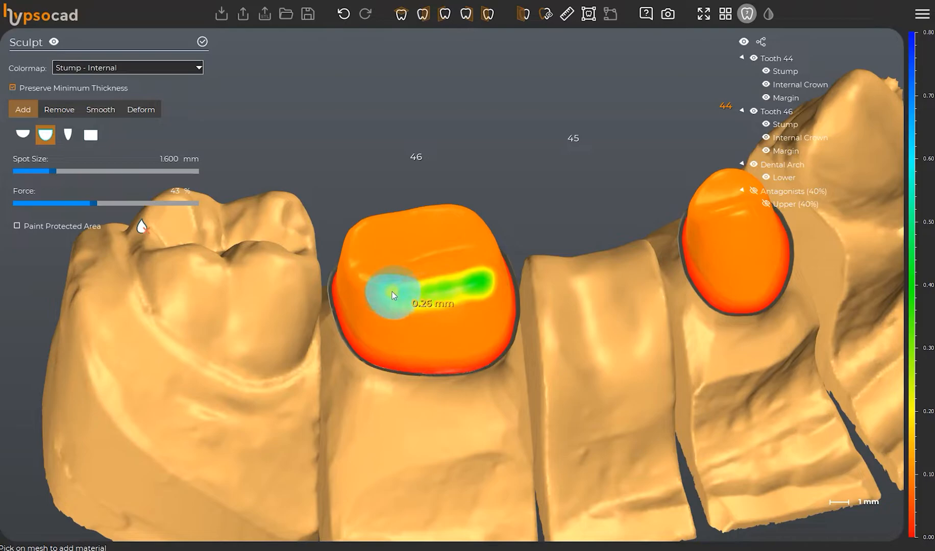
{"action": "scroll", "coordinate": [392, 292], "scroll_direction": "down", "scroll_amount": 2, "text": "ctrl"}
{"action": "scroll", "coordinate": [393, 291], "scroll_direction": "down", "scroll_amount": 1}
{"action": "right_click_drag", "start_coordinate": [393, 291], "coordinate": [483, 251]}
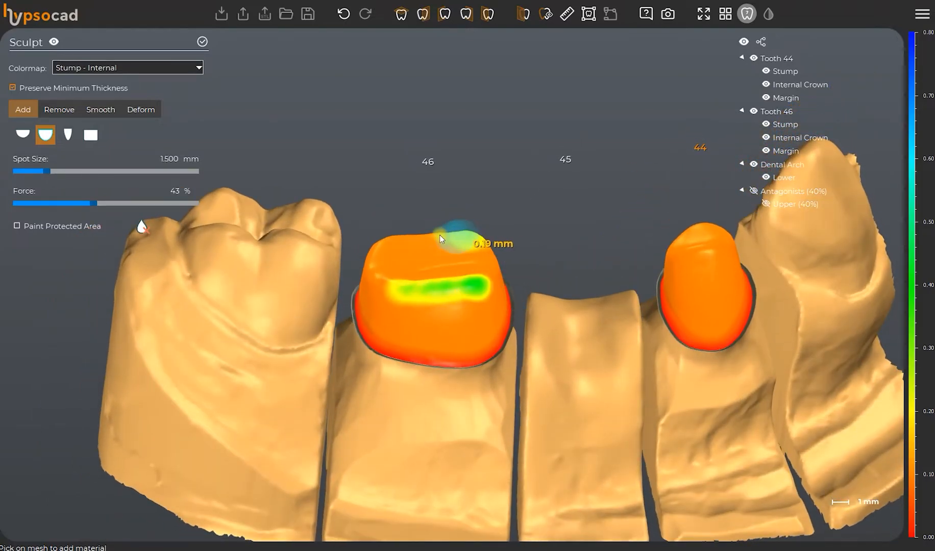
{"action": "right_click_drag", "start_coordinate": [735, 246], "coordinate": [608, 272]}
{"action": "scroll", "coordinate": [698, 313], "scroll_direction": "down", "scroll_amount": 3}
{"action": "left_click", "coordinate": [202, 43]}
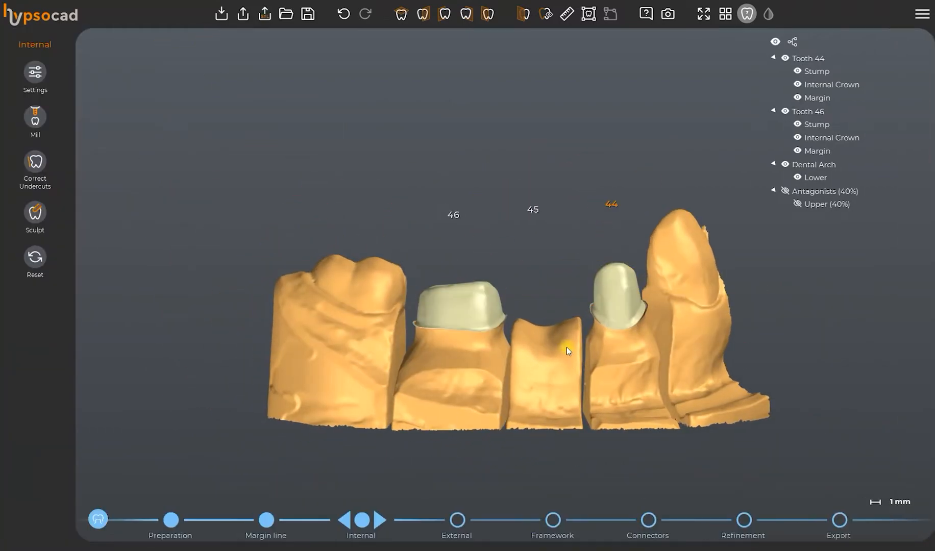
Advance to the external crown stage and review the external settings of teeth 44, 45 and 46.
{"action": "left_click", "coordinate": [387, 501]}
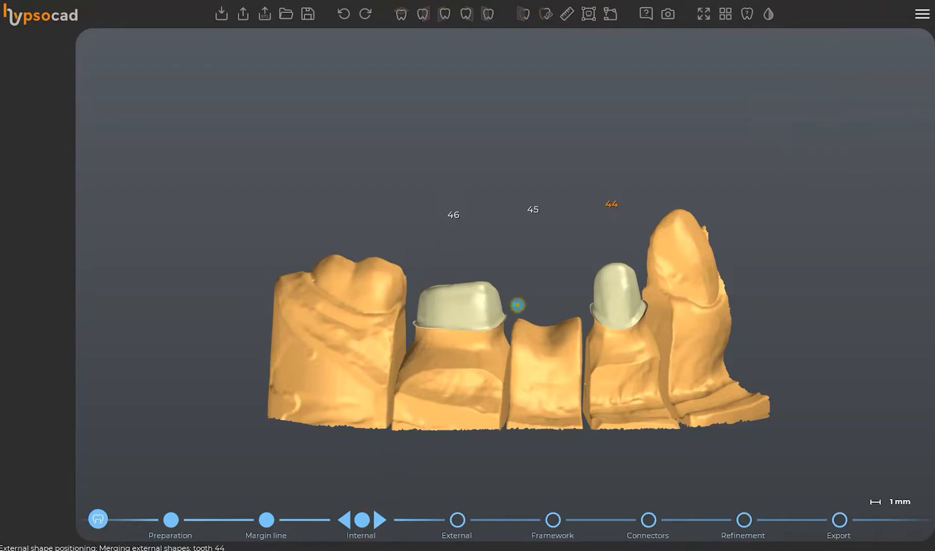
{"action": "right_click_drag", "start_coordinate": [541, 316], "coordinate": [546, 384]}
{"action": "left_click", "coordinate": [56, 90]}
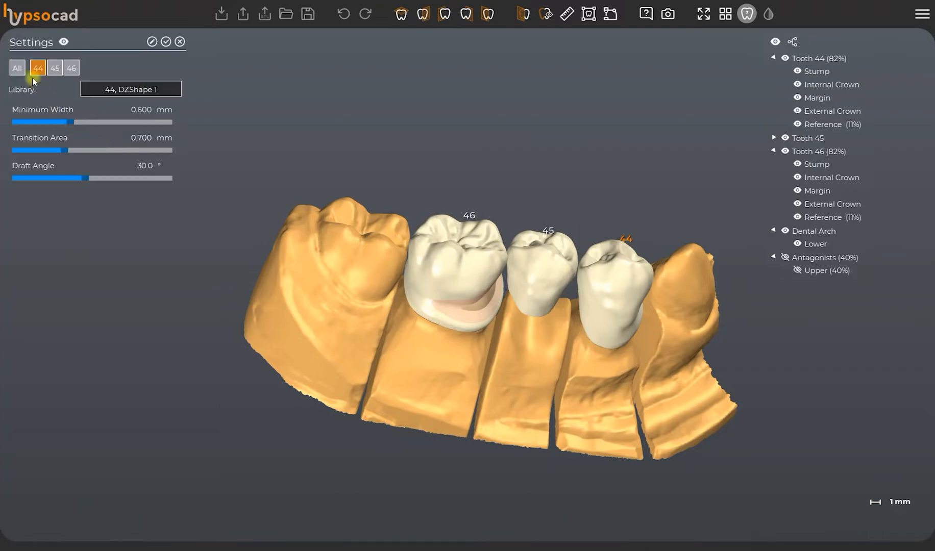
{"action": "left_click", "coordinate": [71, 69]}
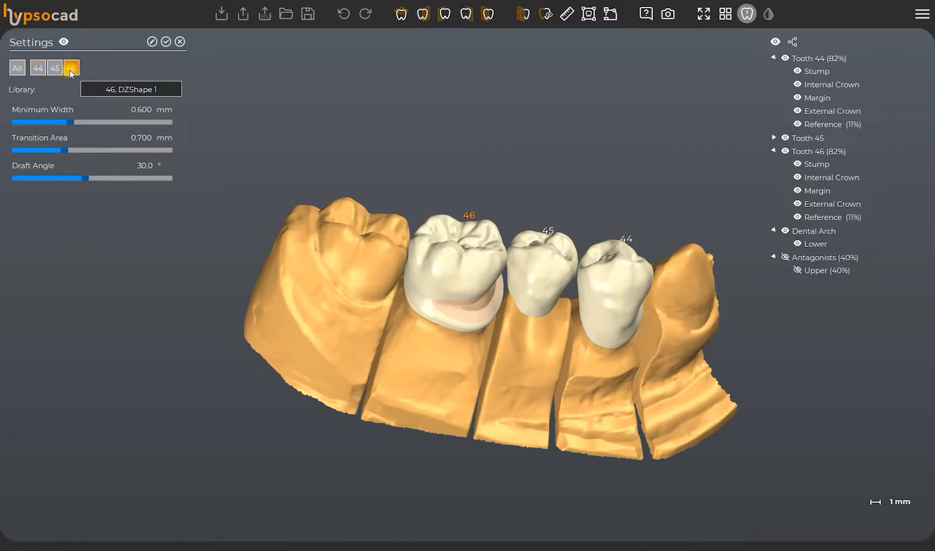
{"action": "left_click", "coordinate": [54, 70]}
{"action": "left_click", "coordinate": [71, 68]}
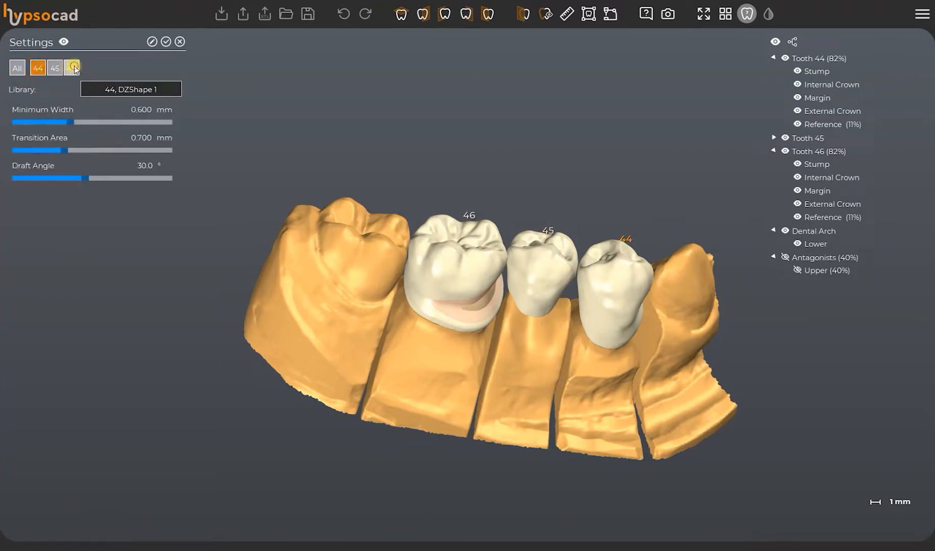
Browse the tooth numbers and shape libraries available for tooth 46, keep DZShape 1 and accept the external settings.
{"action": "left_click", "coordinate": [104, 85]}
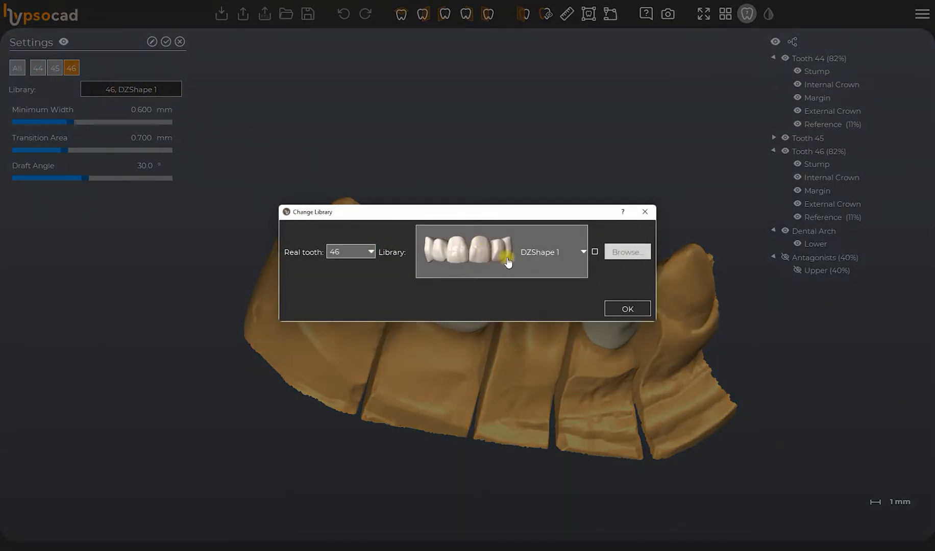
{"action": "left_click_drag", "start_coordinate": [514, 209], "coordinate": [421, 84]}
{"action": "left_click", "coordinate": [276, 143]}
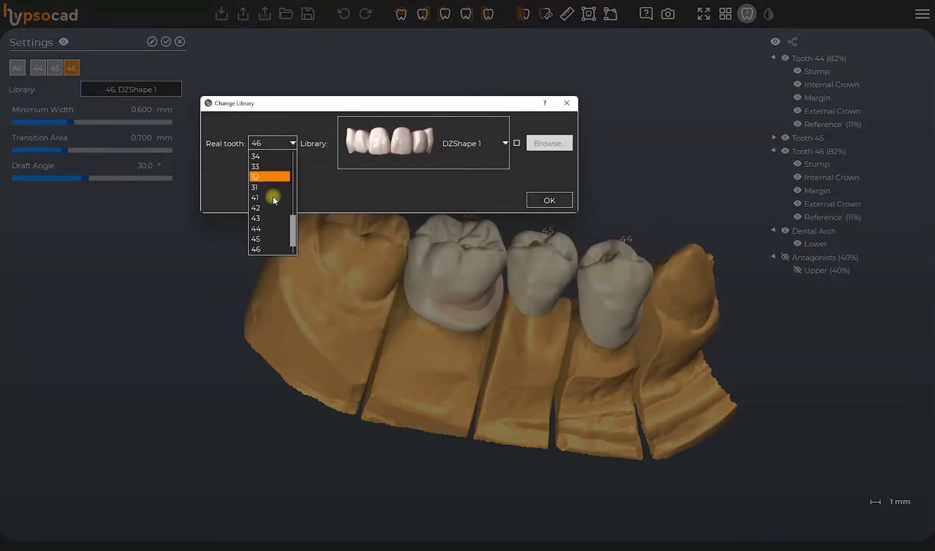
{"action": "left_click", "coordinate": [409, 146]}
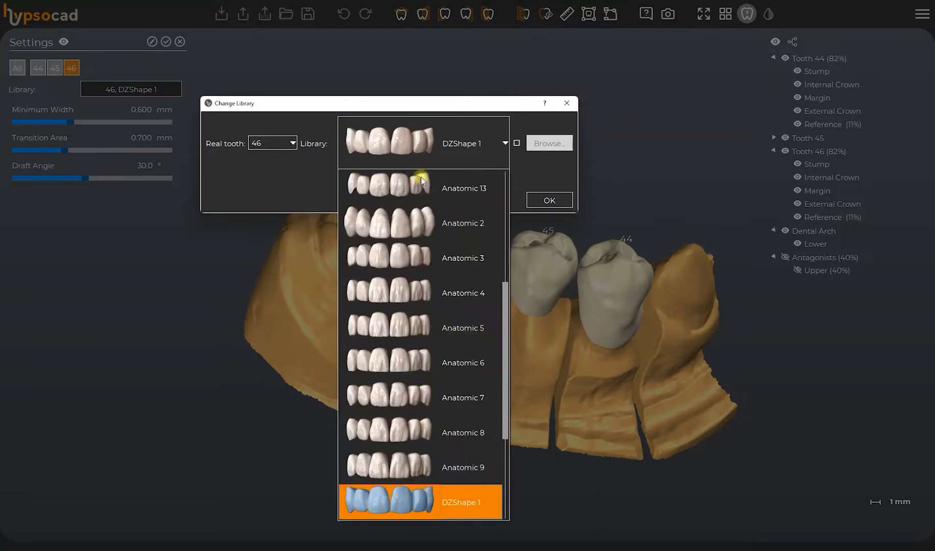
{"action": "scroll", "coordinate": [461, 234], "scroll_direction": "down", "scroll_amount": 2}
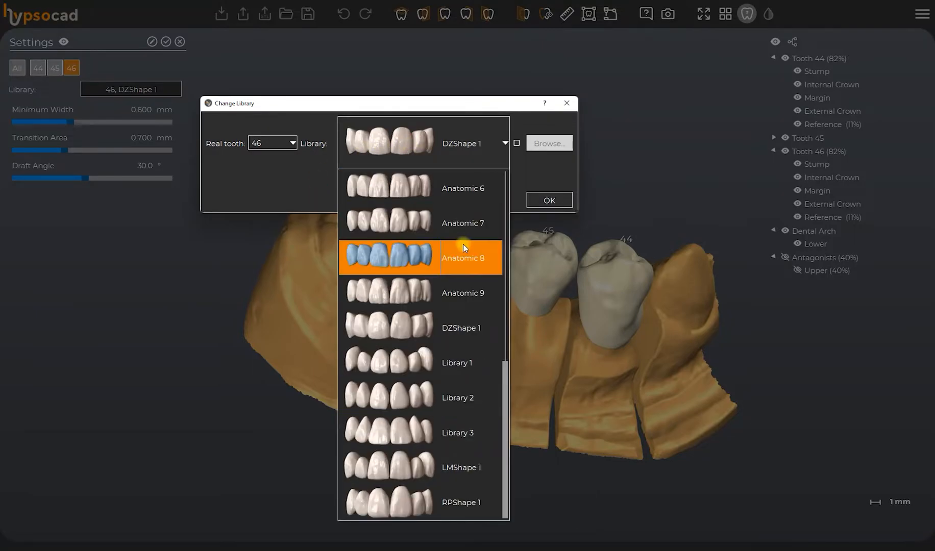
{"action": "scroll", "coordinate": [470, 235], "scroll_direction": "up", "scroll_amount": 3}
{"action": "left_click", "coordinate": [547, 171]}
{"action": "left_click", "coordinate": [568, 202]}
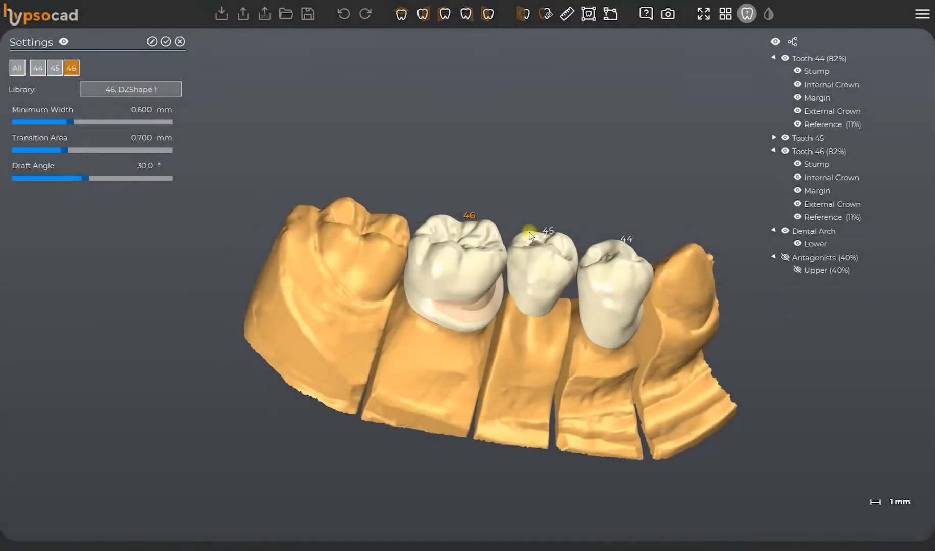
{"action": "left_click", "coordinate": [167, 42]}
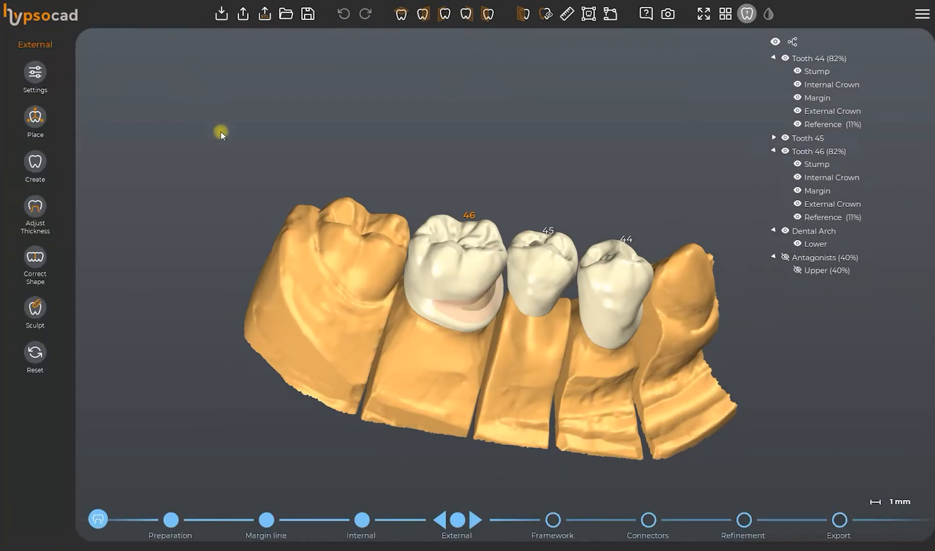
Place the external crowns freely by repositioning tooth 44, then adjust tooth 46 and scale it to 1.01.
{"action": "left_click", "coordinate": [69, 134]}
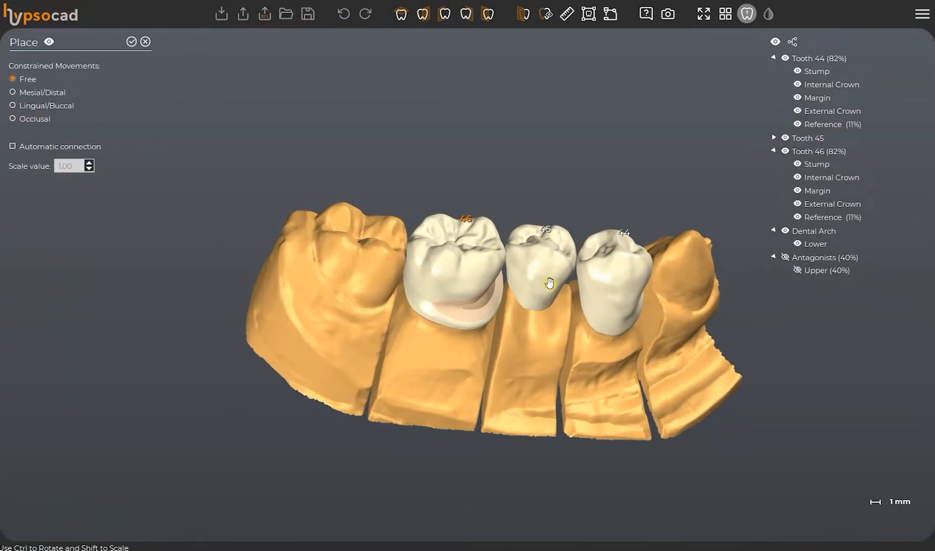
{"action": "left_click", "coordinate": [604, 289]}
{"action": "left_click_drag", "start_coordinate": [604, 289], "coordinate": [605, 285]}
{"action": "right_click_drag", "start_coordinate": [606, 285], "coordinate": [607, 238]}
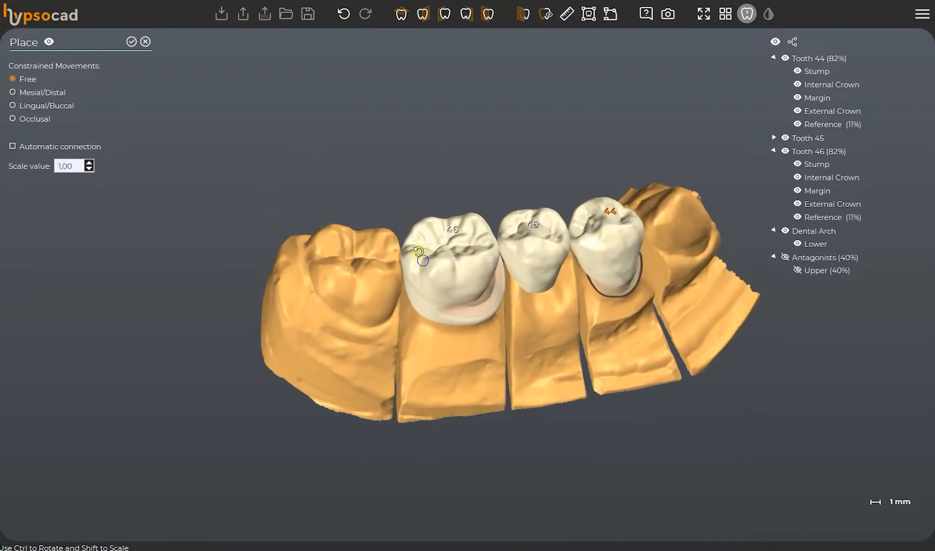
{"action": "right_click_drag", "start_coordinate": [427, 249], "coordinate": [435, 242]}
{"action": "left_click_drag", "start_coordinate": [436, 243], "coordinate": [473, 259], "text": "ctrl"}
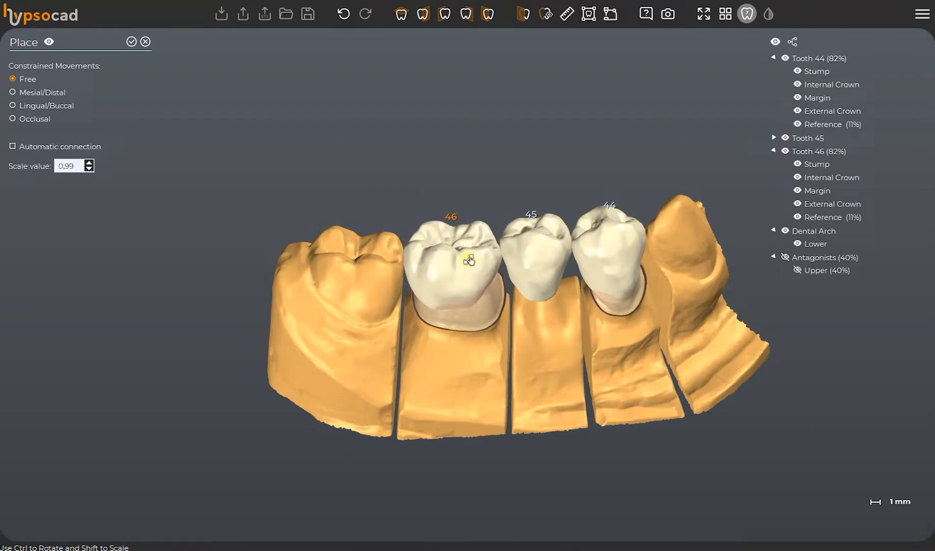
Show the upper antagonist and reposition the crown of tooth 46 against it from a buccal view.
{"action": "left_click", "coordinate": [797, 244]}
{"action": "left_click", "coordinate": [797, 243]}
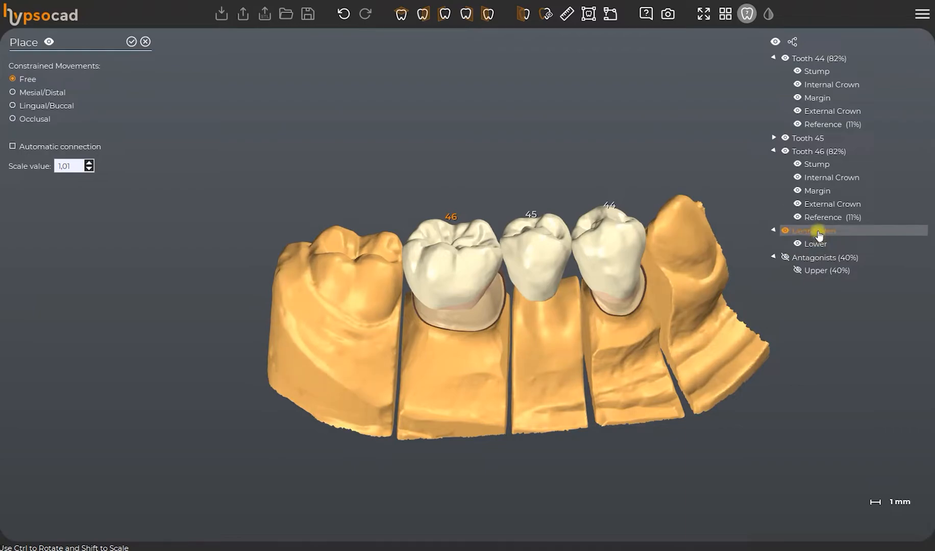
{"action": "left_click", "coordinate": [797, 270]}
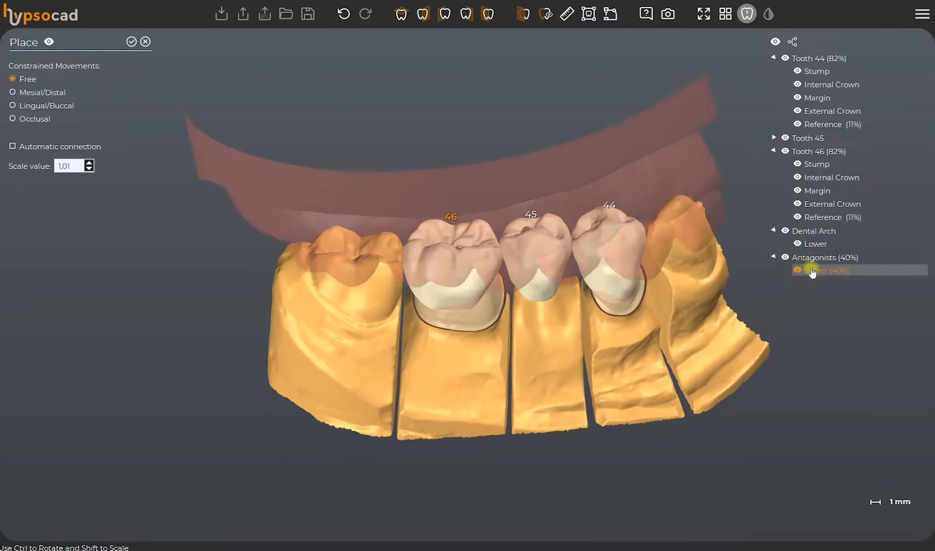
{"action": "right_click_drag", "start_coordinate": [428, 274], "coordinate": [431, 210]}
{"action": "scroll", "coordinate": [456, 284], "scroll_direction": "up", "scroll_amount": 3}
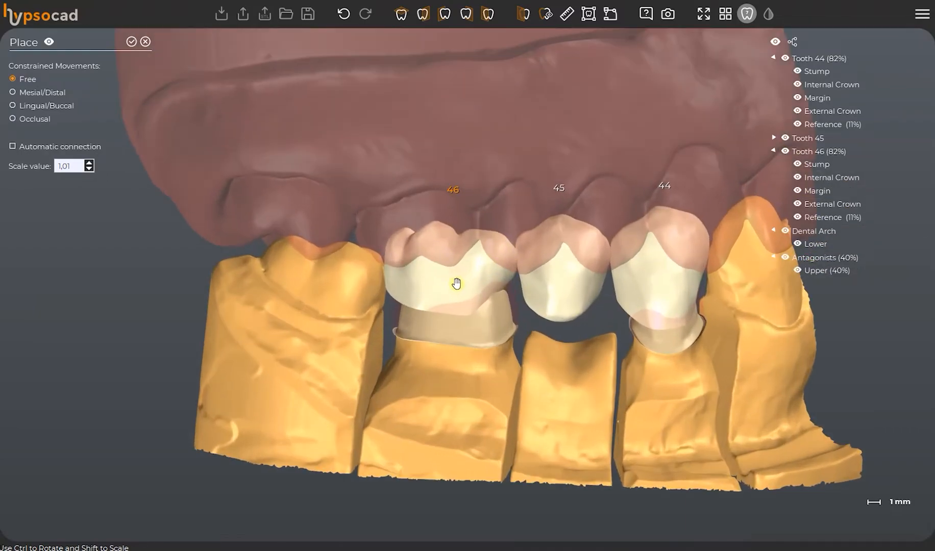
{"action": "right_click_drag", "start_coordinate": [422, 266], "coordinate": [430, 256]}
{"action": "left_click_drag", "start_coordinate": [444, 266], "coordinate": [499, 257]}
{"action": "mouse_move", "coordinate": [456, 284]}
{"action": "left_mouse_down", "text": "ctrl"}
{"action": "mouse_move", "coordinate": [407, 267]}
{"action": "mouse_move", "coordinate": [467, 273]}
{"action": "left_mouse_up", "text": "ctrl"}
Adjust the placement using the Mesial/Distal and Lingual/Buccal movement constraints and accept the crown positions.
{"action": "left_click", "coordinate": [14, 93]}
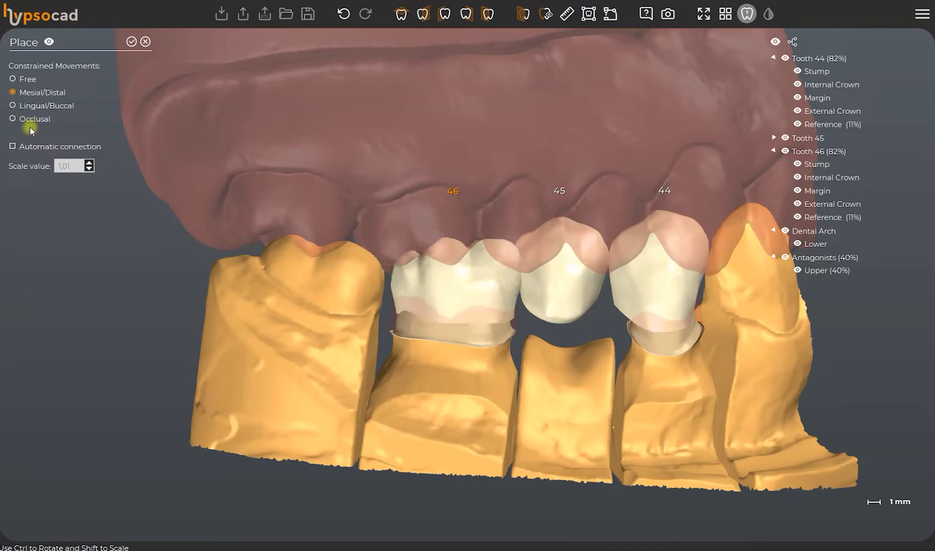
{"action": "right_click_drag", "start_coordinate": [461, 276], "coordinate": [363, 323]}
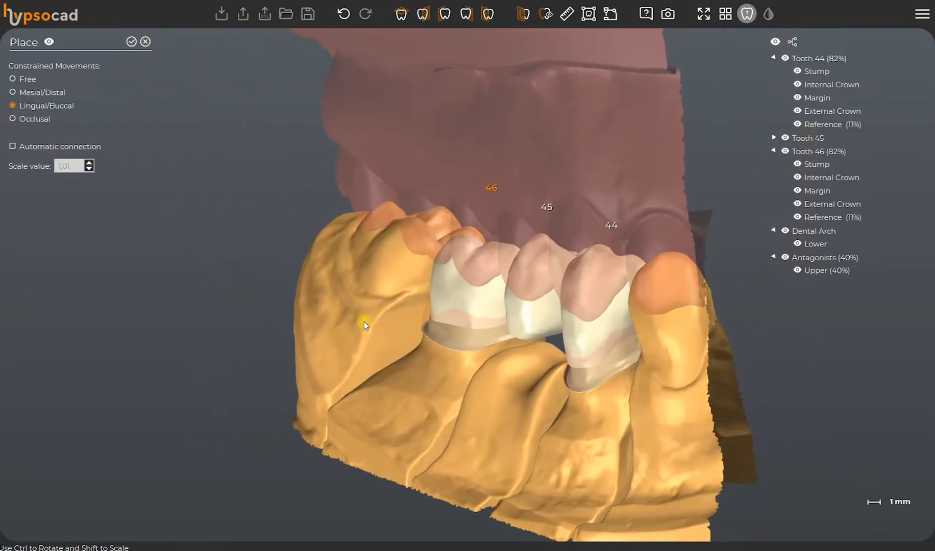
{"action": "left_click_drag", "start_coordinate": [453, 286], "coordinate": [411, 309]}
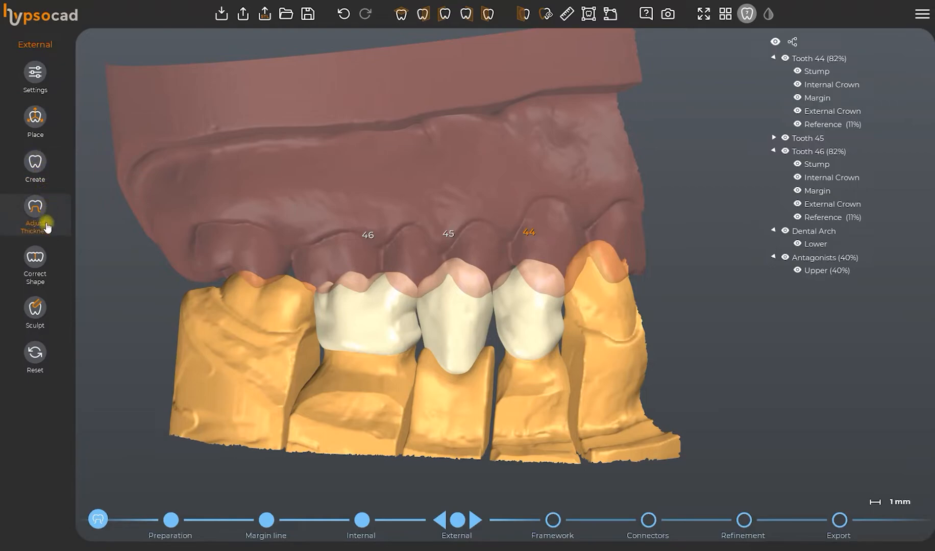
Sculpt material onto the external crowns of teeth 46 and 44 using the Add tool with 2 mm spot size and 20% force.
{"action": "left_click", "coordinate": [40, 305]}
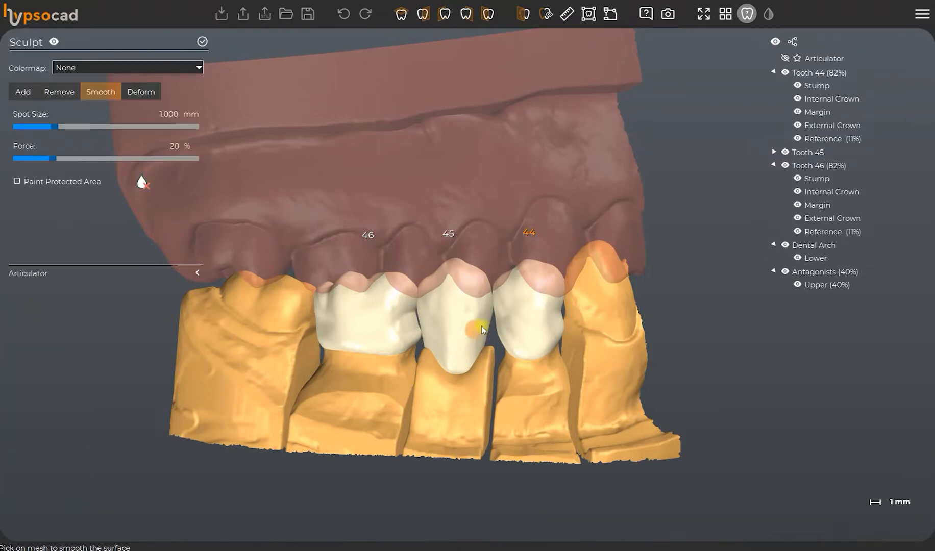
{"action": "right_click_drag", "start_coordinate": [475, 324], "coordinate": [469, 309]}
{"action": "left_click", "coordinate": [27, 92]}
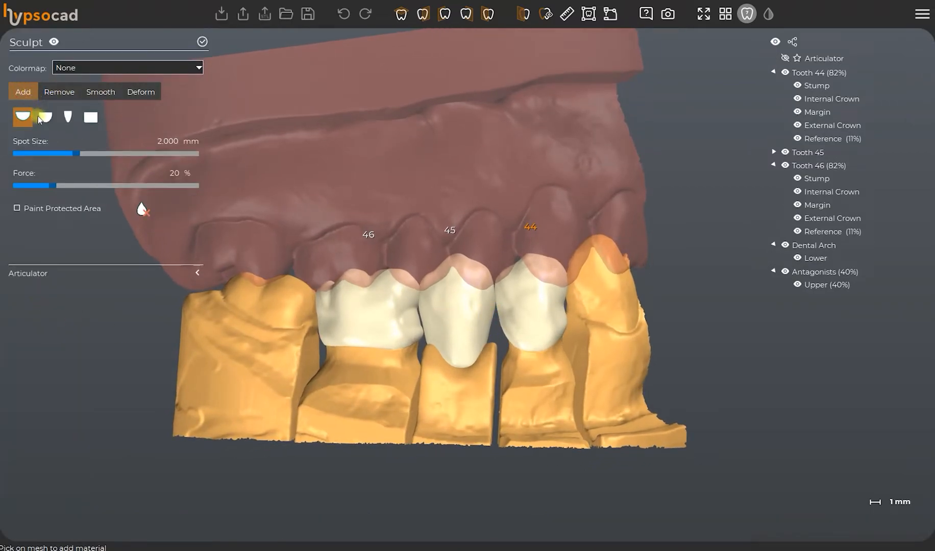
{"action": "scroll", "coordinate": [514, 327], "scroll_direction": "up", "scroll_amount": 2}
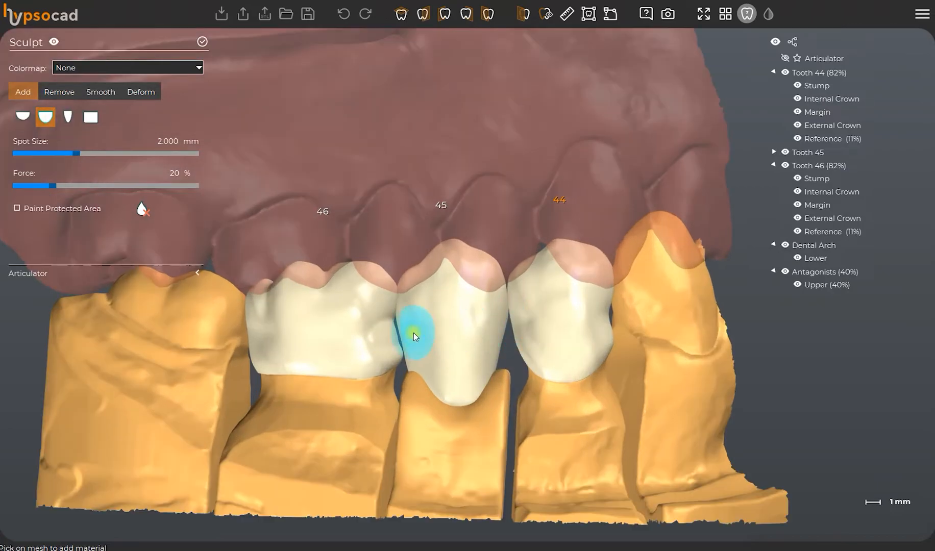
{"action": "right_click_drag", "start_coordinate": [413, 333], "coordinate": [435, 275]}
{"action": "scroll", "coordinate": [435, 268], "scroll_direction": "up", "scroll_amount": 2}
{"action": "left_click", "coordinate": [437, 269]}
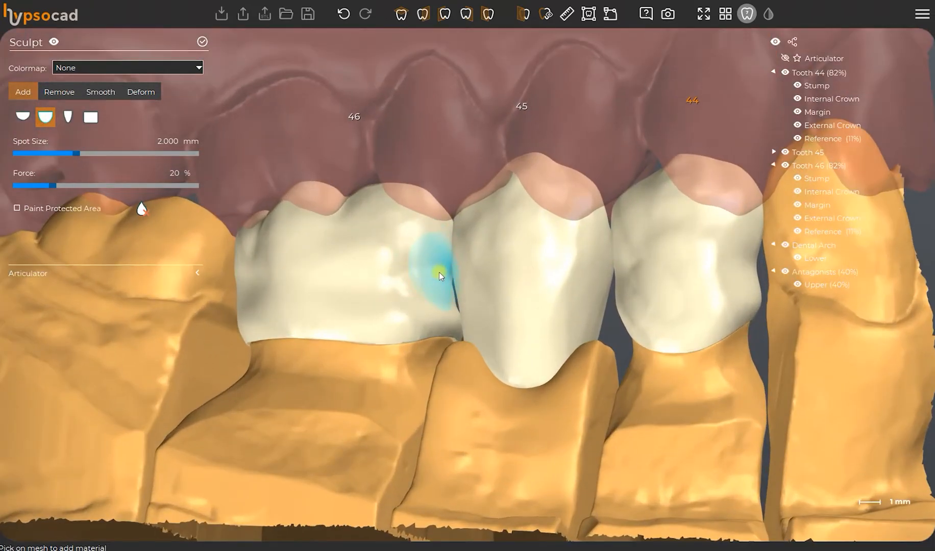
{"action": "left_click", "coordinate": [438, 257]}
{"action": "left_click", "coordinate": [423, 296]}
{"action": "left_click", "coordinate": [700, 256]}
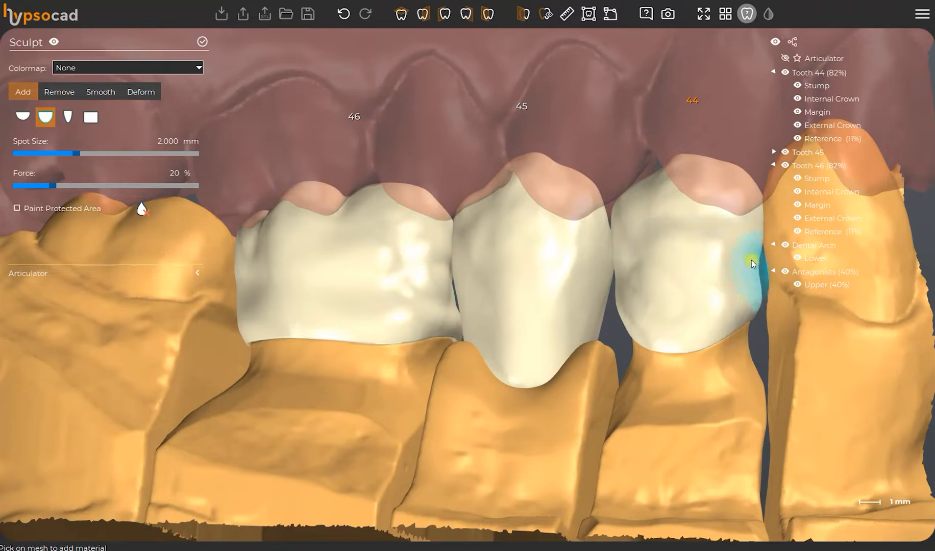
{"action": "mouse_move", "coordinate": [751, 260]}
{"action": "left_mouse_down"}
{"action": "mouse_move", "coordinate": [644, 261]}
{"action": "mouse_move", "coordinate": [692, 201]}
{"action": "mouse_move", "coordinate": [685, 303]}
{"action": "left_mouse_up"}
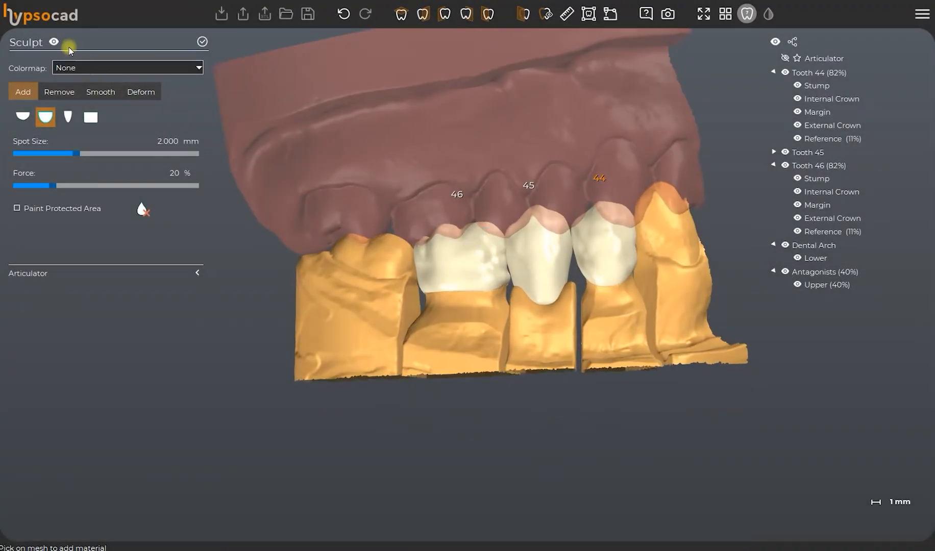
Smooth the sculpted surfaces of the external crowns with a 1.4 mm spot size and 20% force.
{"action": "left_click", "coordinate": [101, 91]}
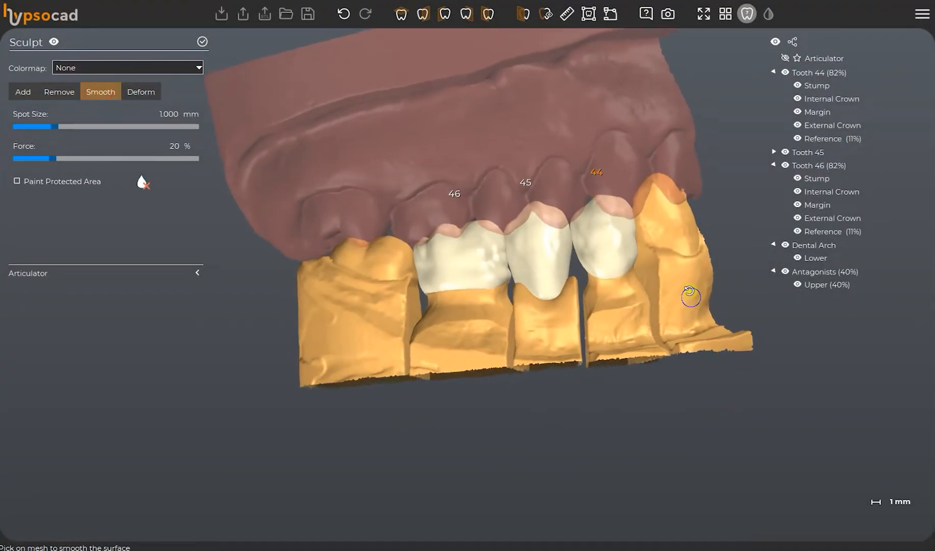
{"action": "scroll", "coordinate": [605, 240], "scroll_direction": "up", "scroll_amount": 5}
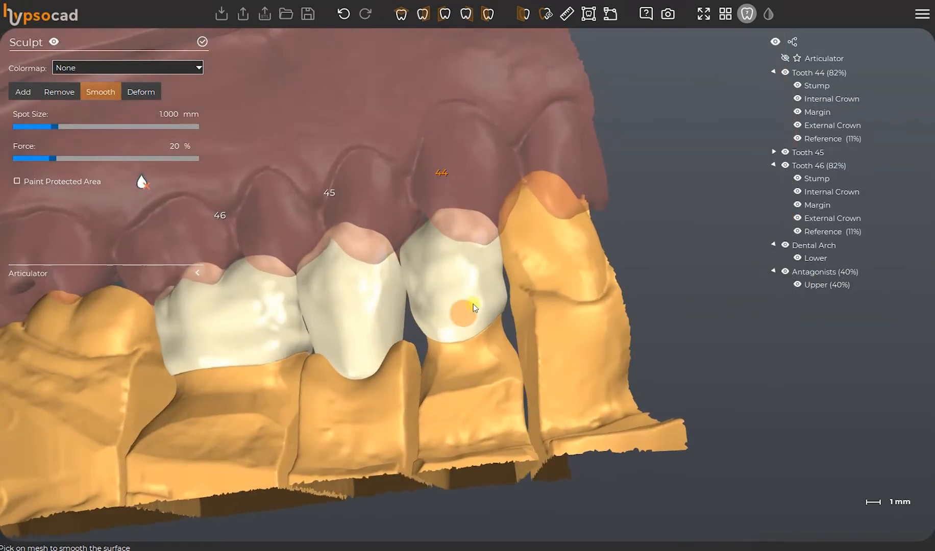
{"action": "scroll", "coordinate": [489, 287], "scroll_direction": "up", "scroll_amount": 4, "text": "shift"}
{"action": "right_click_drag", "start_coordinate": [489, 286], "coordinate": [495, 302]}
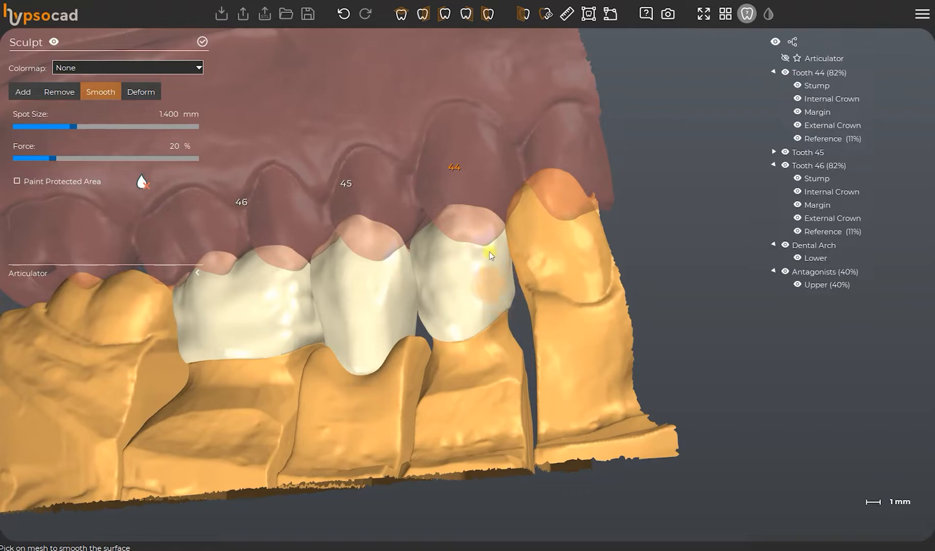
{"action": "right_click_drag", "start_coordinate": [479, 271], "coordinate": [493, 258]}
{"action": "mouse_move", "coordinate": [493, 258]}
{"action": "left_mouse_down"}
{"action": "mouse_move", "coordinate": [424, 295]}
{"action": "mouse_move", "coordinate": [415, 244]}
{"action": "mouse_move", "coordinate": [453, 225]}
{"action": "left_mouse_up"}
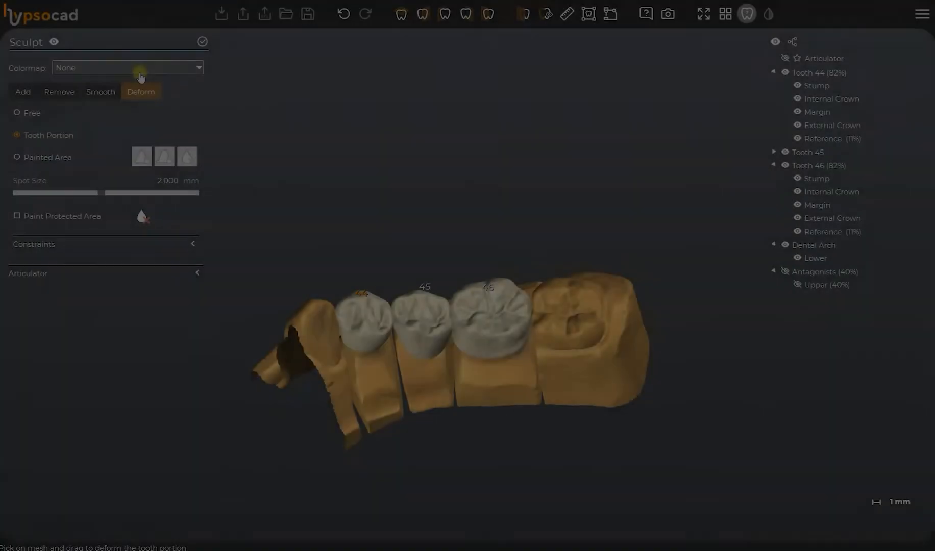
Display the Antagonist - Lower External colormap with the upper antagonist hidden, and set Deform to Tooth Portion.
{"action": "left_click", "coordinate": [140, 73]}
{"action": "left_click", "coordinate": [105, 88]}
{"action": "right_click_drag", "start_coordinate": [462, 314], "coordinate": [490, 268]}
{"action": "scroll", "coordinate": [489, 267], "scroll_direction": "up", "scroll_amount": 8}
{"action": "left_click_drag", "start_coordinate": [516, 254], "coordinate": [520, 263]}
{"action": "right_click_drag", "start_coordinate": [443, 333], "coordinate": [764, 206]}
{"action": "right_click_drag", "start_coordinate": [460, 352], "coordinate": [464, 307]}
{"action": "scroll", "coordinate": [470, 294], "scroll_direction": "down", "scroll_amount": 5}
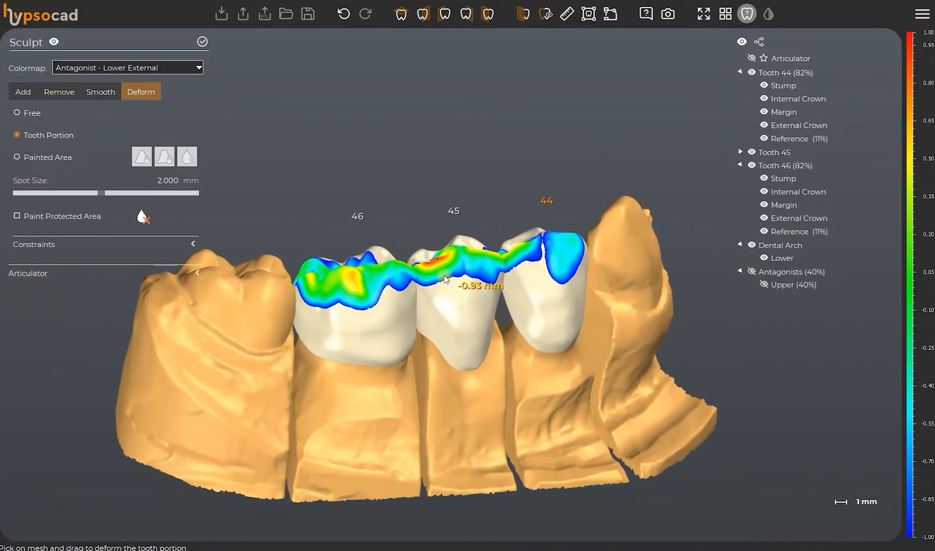
Deform occlusal tooth portions of the crowns, including teeth 45 and 44, to reduce the contacts shown by the colormap.
{"action": "scroll", "coordinate": [434, 270], "scroll_direction": "up", "scroll_amount": 4}
{"action": "left_click_drag", "start_coordinate": [429, 262], "coordinate": [425, 269]}
{"action": "right_click_drag", "start_coordinate": [452, 267], "coordinate": [465, 264]}
{"action": "left_click_drag", "start_coordinate": [475, 242], "coordinate": [474, 249]}
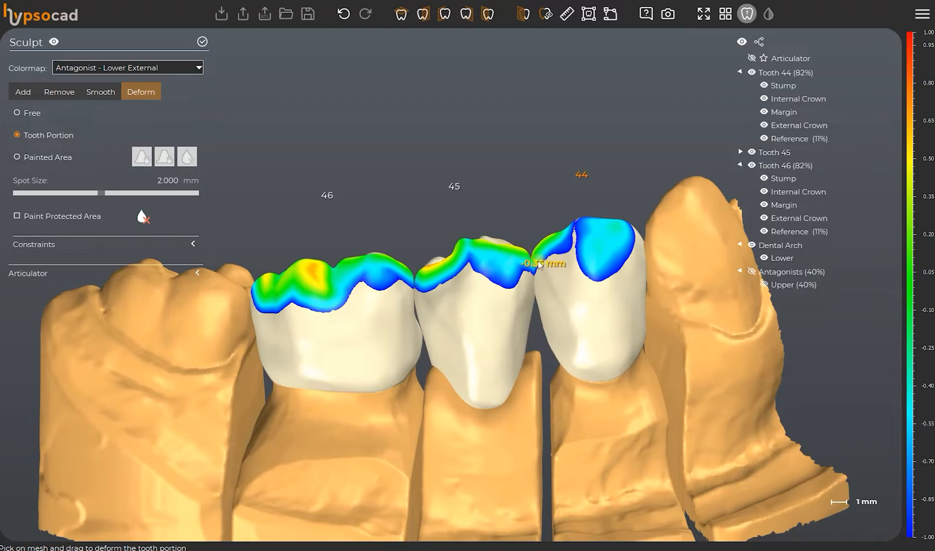
{"action": "left_click_drag", "start_coordinate": [573, 232], "coordinate": [573, 244]}
{"action": "right_click_drag", "start_coordinate": [556, 284], "coordinate": [533, 296]}
{"action": "left_click_drag", "start_coordinate": [406, 301], "coordinate": [408, 313]}
{"action": "scroll", "coordinate": [398, 295], "scroll_direction": "down", "scroll_amount": 5}
{"action": "right_click_drag", "start_coordinate": [392, 322], "coordinate": [399, 296]}
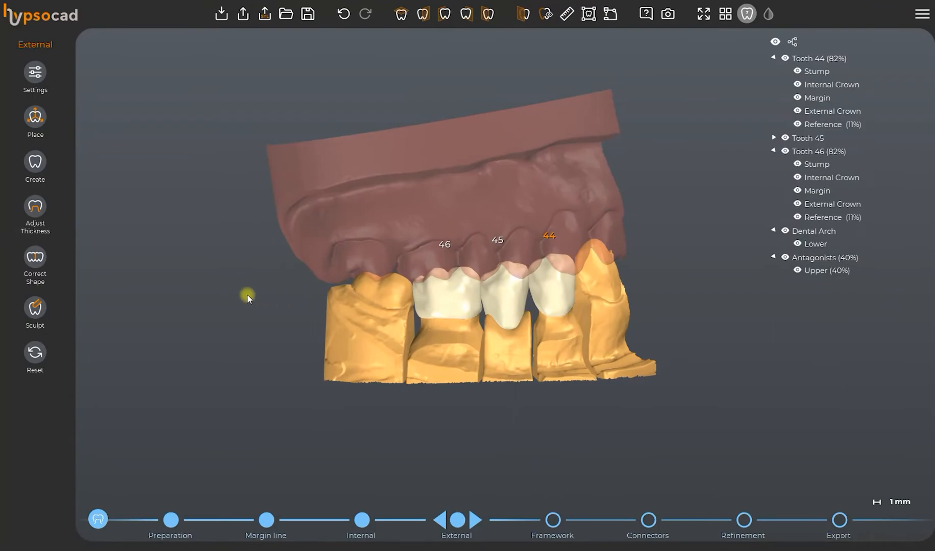
Apply the static shape correction to all crowns with Antagonist, Mesial, Distal and Jaw at 0 mm, and check the crowns without the antagonist.
{"action": "left_click", "coordinate": [37, 263]}
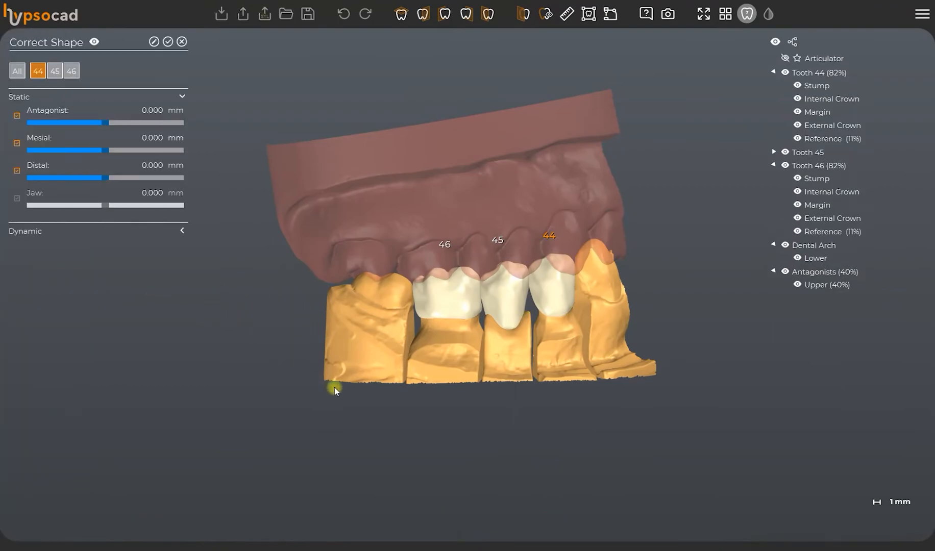
{"action": "right_click_drag", "start_coordinate": [507, 304], "coordinate": [499, 392]}
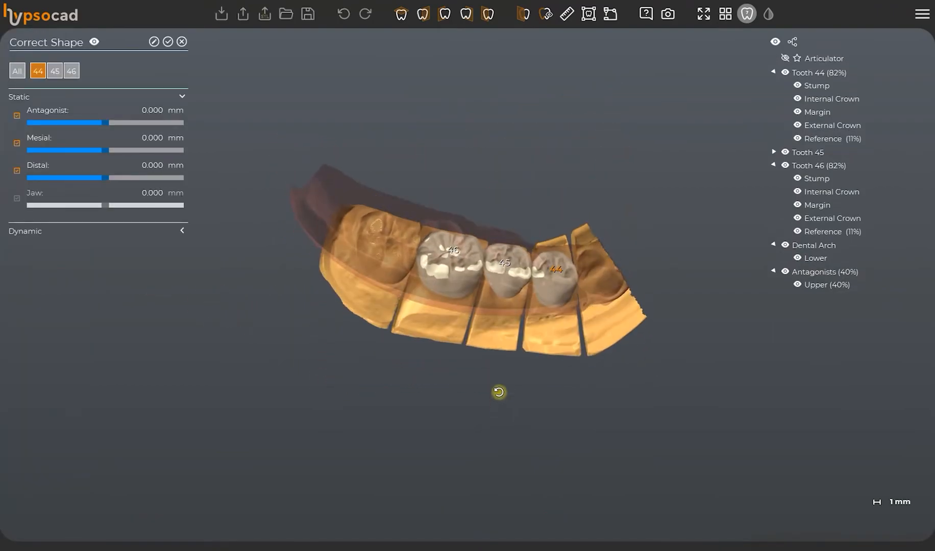
{"action": "left_click", "coordinate": [80, 100]}
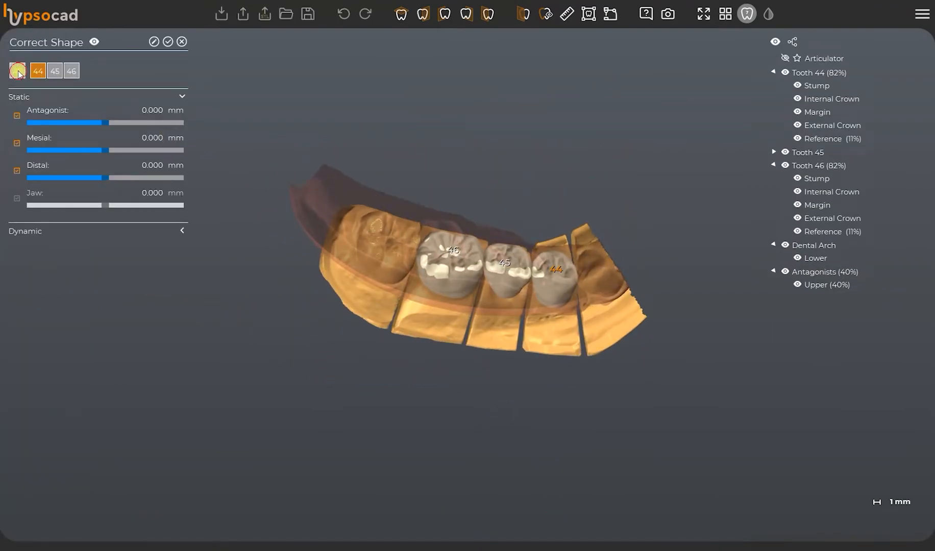
{"action": "left_click", "coordinate": [154, 42]}
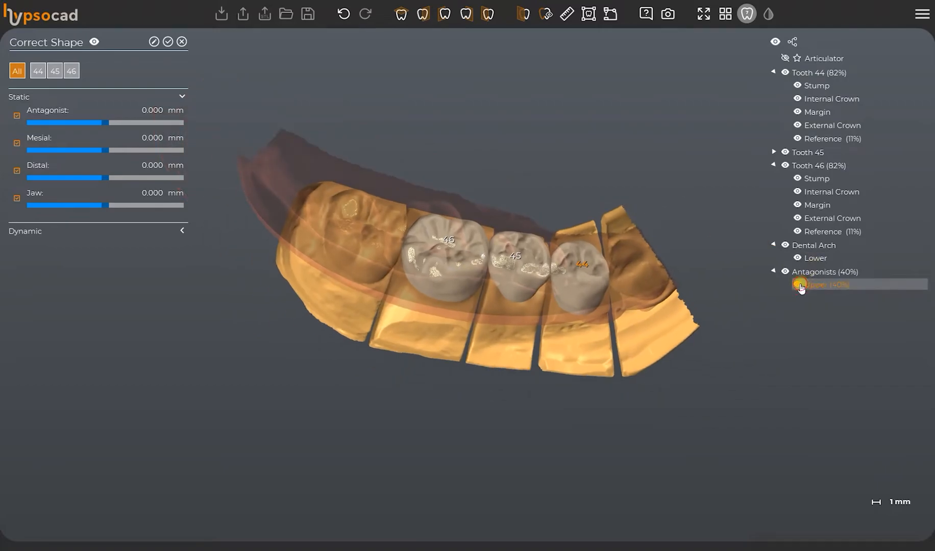
{"action": "left_click", "coordinate": [798, 284]}
{"action": "left_click_drag", "start_coordinate": [532, 248], "coordinate": [536, 172]}
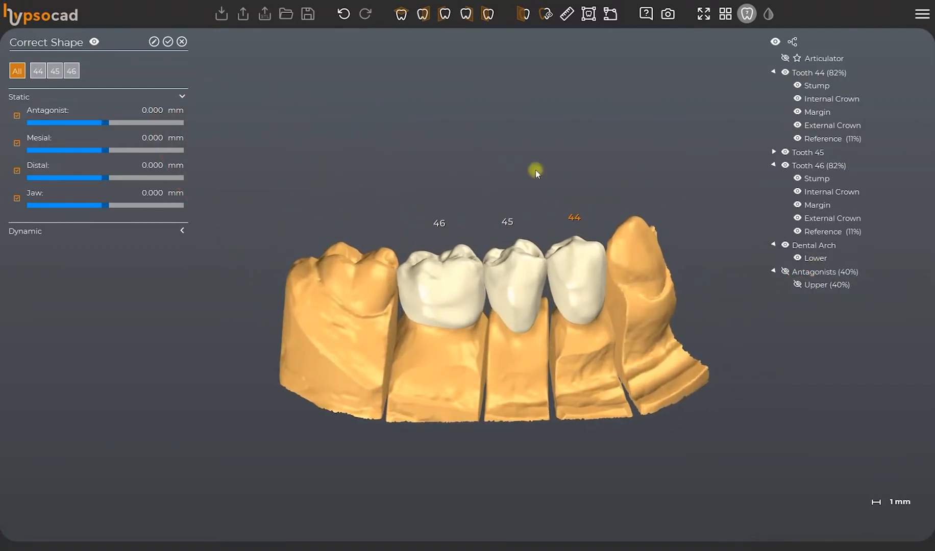
{"action": "left_click", "coordinate": [797, 285]}
Apply the dynamic antagonist correction to all crowns at 0 mm for all movements, and accept the corrected shapes.
{"action": "left_click", "coordinate": [118, 232]}
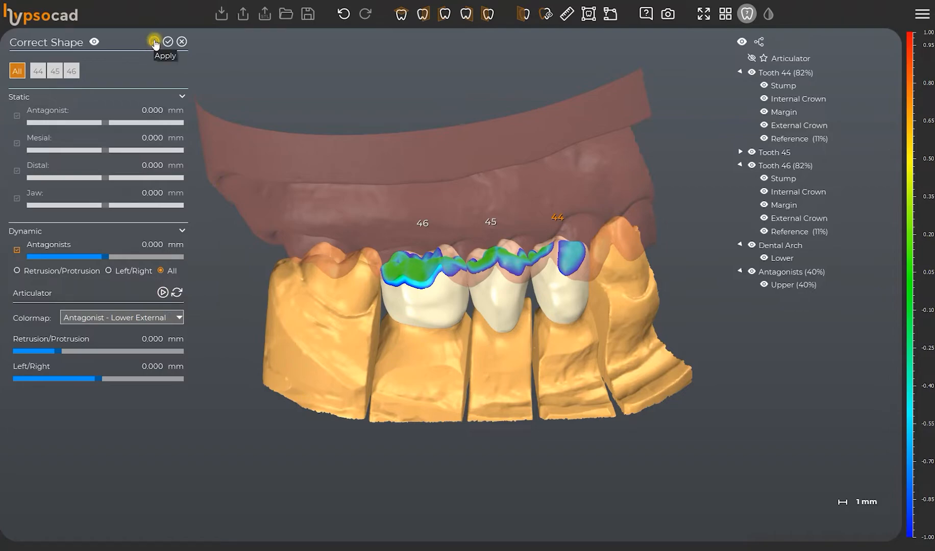
{"action": "left_click", "coordinate": [154, 42]}
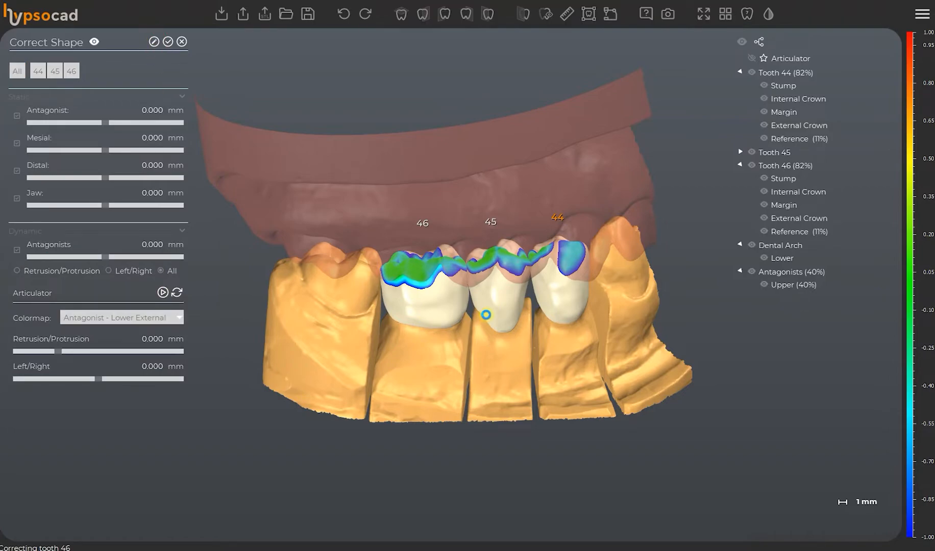
{"action": "left_click_drag", "start_coordinate": [487, 320], "coordinate": [447, 391]}
{"action": "scroll", "coordinate": [442, 282], "scroll_direction": "down", "scroll_amount": 2}
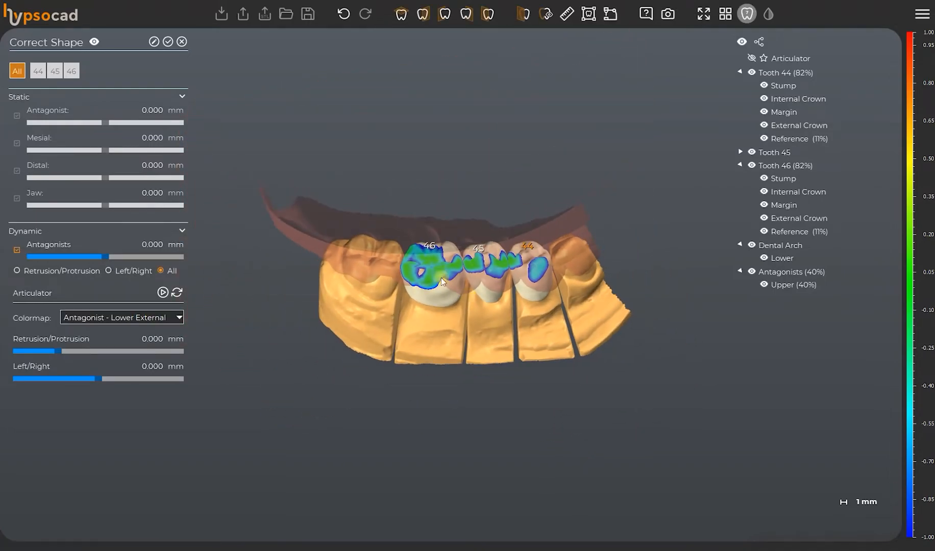
{"action": "left_click", "coordinate": [167, 42]}
Advance to the Framework stage and inspect the generated frameworks of teeth 44 to 46 from the buccal side.
{"action": "left_click", "coordinate": [473, 513]}
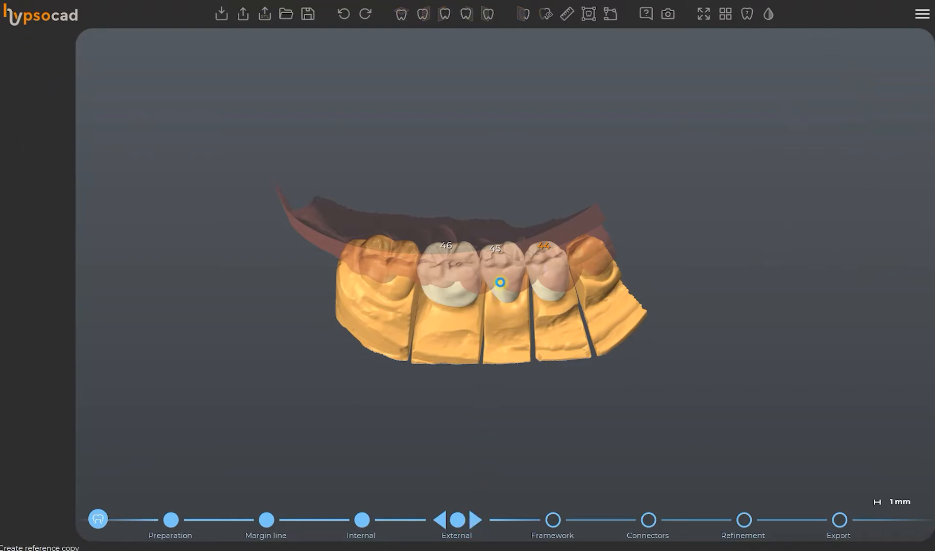
{"action": "scroll", "coordinate": [498, 285], "scroll_direction": "up", "scroll_amount": 5}
{"action": "right_click_drag", "start_coordinate": [499, 306], "coordinate": [503, 234]}
{"action": "right_click_drag", "start_coordinate": [539, 317], "coordinate": [440, 323]}
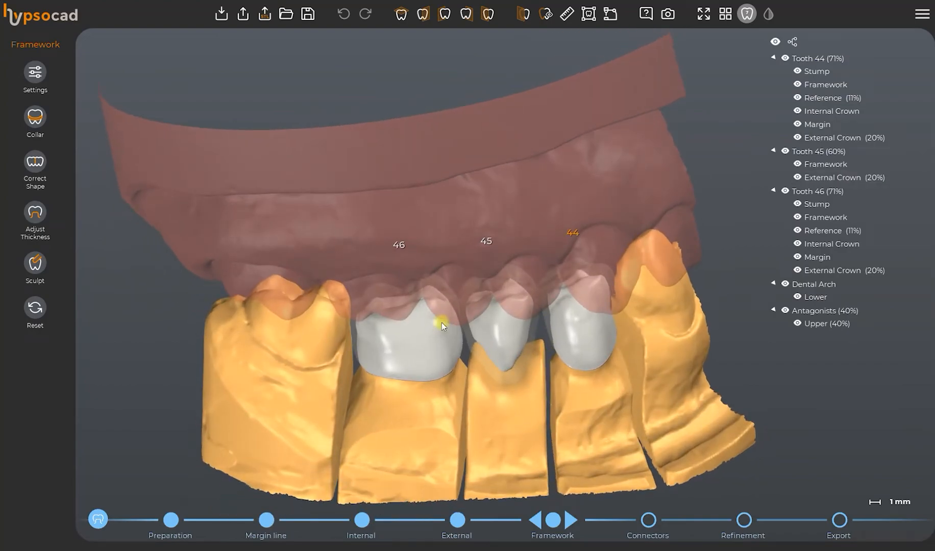
{"action": "scroll", "coordinate": [431, 281], "scroll_direction": "down", "scroll_amount": 5}
Apply the framework settings to all teeth with shrink 0.95 mm, minimum width 0.6 mm and transition area 0.7 mm, and accept them.
{"action": "left_click", "coordinate": [35, 71]}
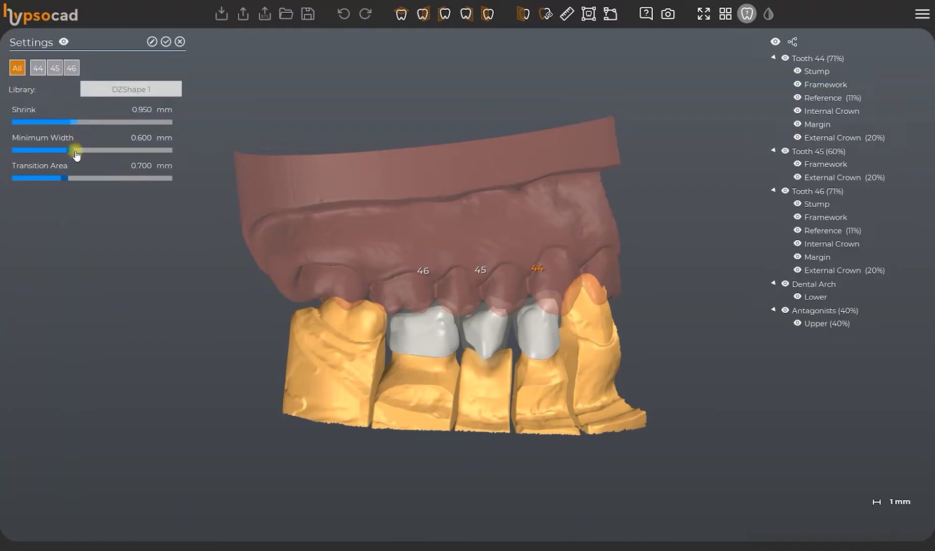
{"action": "left_click", "coordinate": [151, 43]}
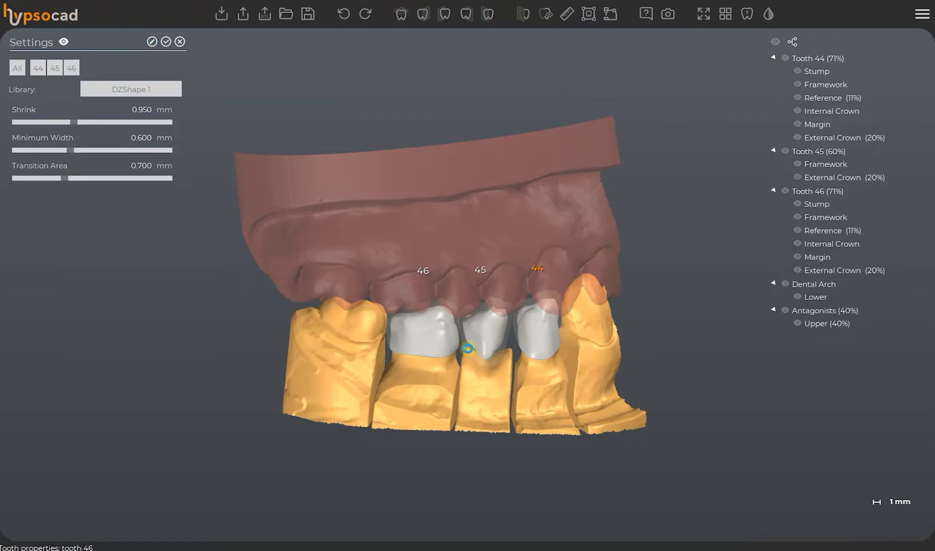
{"action": "left_click", "coordinate": [166, 42]}
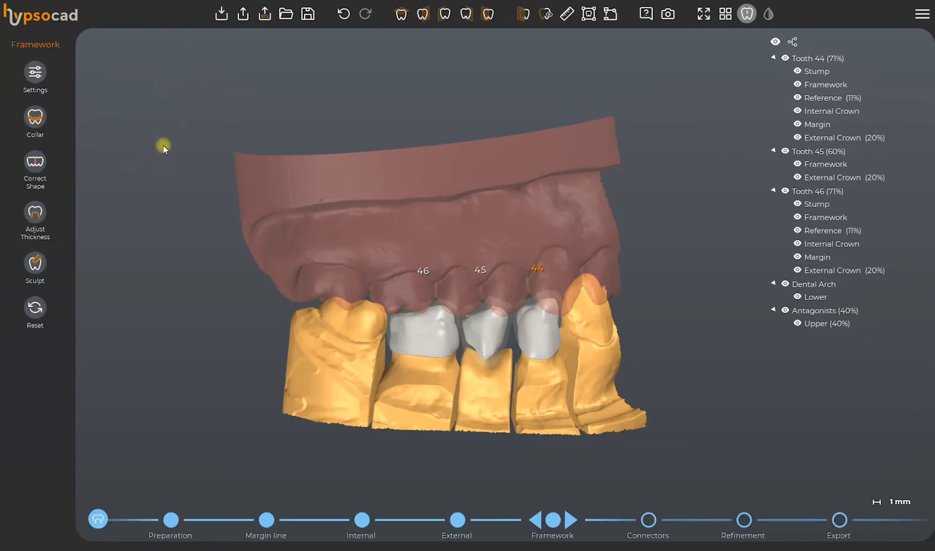
Start the Collar tool and hide the upper antagonist and lower dental arch to expose the lingual side of the frameworks.
{"action": "left_click", "coordinate": [45, 117]}
{"action": "left_click_drag", "start_coordinate": [390, 326], "coordinate": [518, 275]}
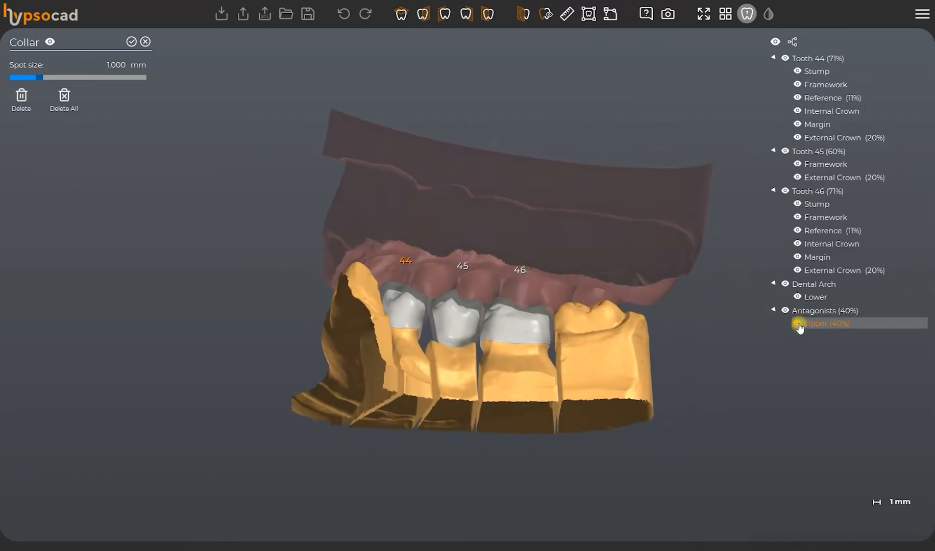
{"action": "left_click", "coordinate": [797, 324]}
{"action": "scroll", "coordinate": [609, 387], "scroll_direction": "up", "scroll_amount": 5}
{"action": "left_click_drag", "start_coordinate": [375, 233], "coordinate": [587, 331]}
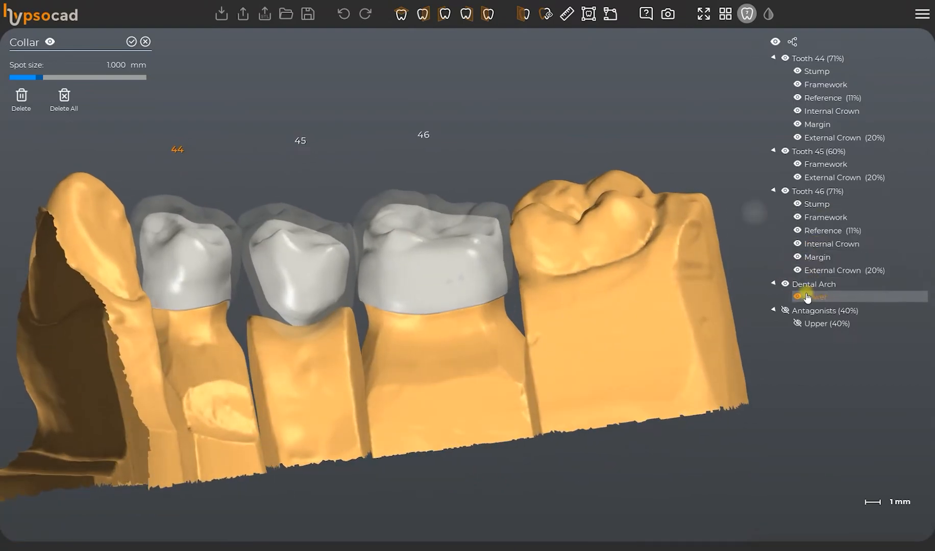
{"action": "left_click", "coordinate": [798, 297]}
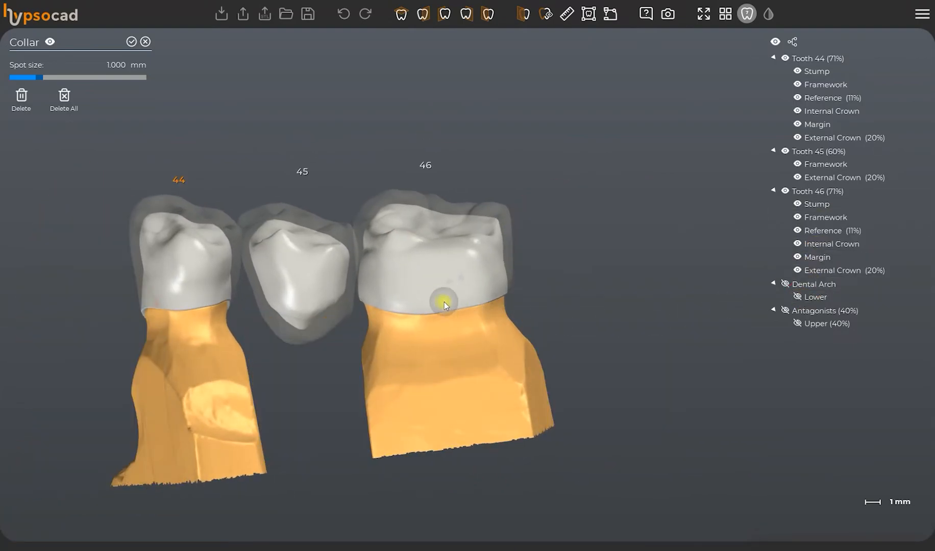
Paint a collar band along the lingual side of teeth 46, 45 and 44 with a 1.3 mm spot size.
{"action": "left_click_drag", "start_coordinate": [444, 302], "coordinate": [475, 295]}
{"action": "scroll", "coordinate": [475, 295], "scroll_direction": "up", "scroll_amount": 3}
{"action": "right_click_drag", "start_coordinate": [487, 298], "coordinate": [493, 297]}
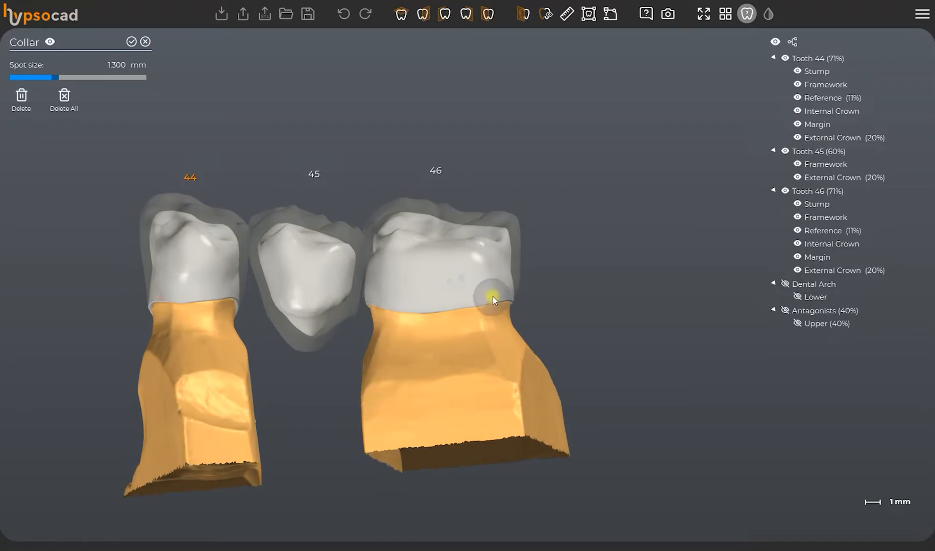
{"action": "mouse_move", "coordinate": [478, 296]}
{"action": "left_mouse_down"}
{"action": "mouse_move", "coordinate": [370, 300]}
{"action": "mouse_move", "coordinate": [299, 289]}
{"action": "left_mouse_up"}
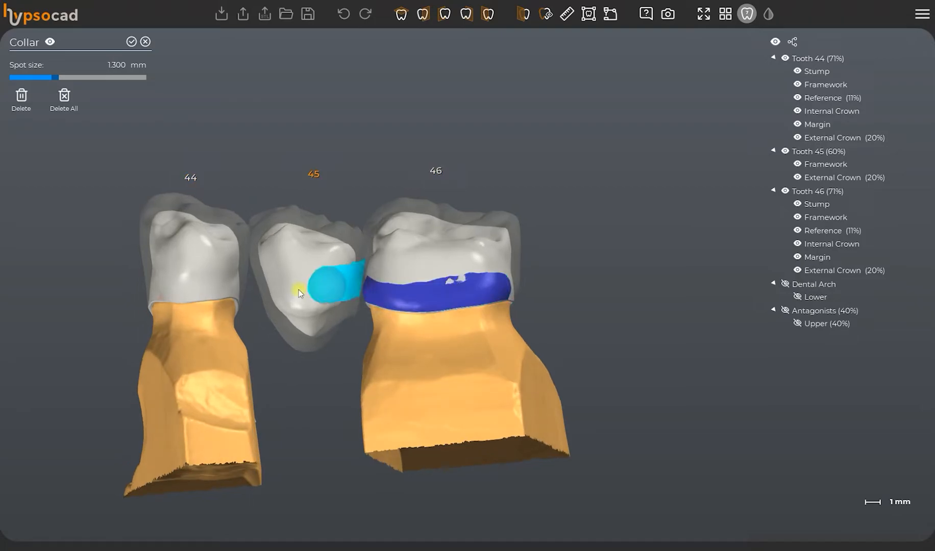
{"action": "left_click_drag", "start_coordinate": [234, 281], "coordinate": [156, 283]}
{"action": "mouse_move", "coordinate": [157, 283]}
{"action": "right_mouse_down"}
{"action": "mouse_move", "coordinate": [345, 324]}
{"action": "mouse_move", "coordinate": [404, 290]}
{"action": "mouse_move", "coordinate": [414, 300]}
{"action": "right_mouse_up"}
Refine the collar area on the mesial side of tooth 44 with a 1.1 mm spot size, trim its excess and accept the collar.
{"action": "scroll", "coordinate": [418, 306], "scroll_direction": "up", "scroll_amount": 2}
{"action": "scroll", "coordinate": [431, 321], "scroll_direction": "down", "scroll_amount": 2, "text": "shift"}
{"action": "left_click_drag", "start_coordinate": [443, 328], "coordinate": [403, 343]}
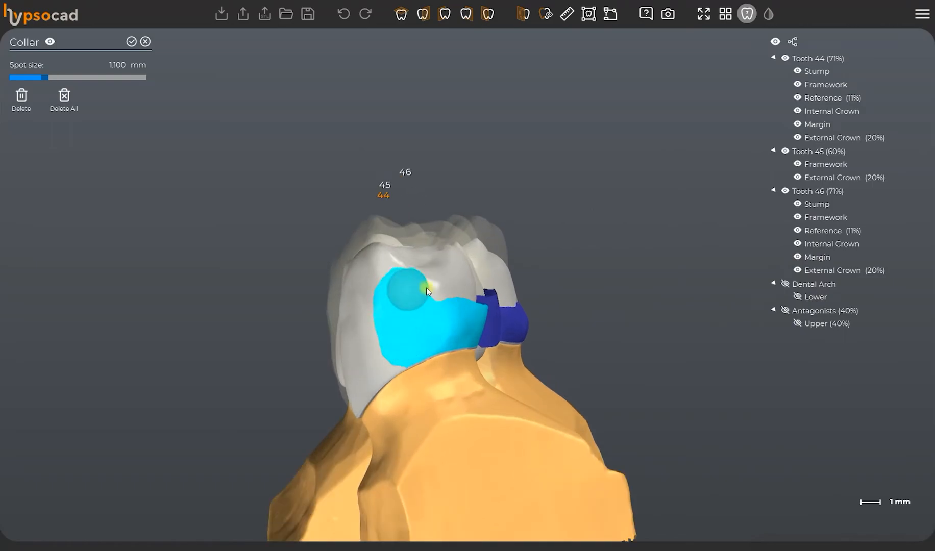
{"action": "left_click_drag", "start_coordinate": [427, 287], "coordinate": [431, 289]}
{"action": "mouse_move", "coordinate": [368, 362]}
{"action": "left_mouse_down", "text": "shift"}
{"action": "mouse_move", "coordinate": [380, 365]}
{"action": "mouse_move", "coordinate": [354, 362]}
{"action": "left_mouse_up", "text": "shift"}
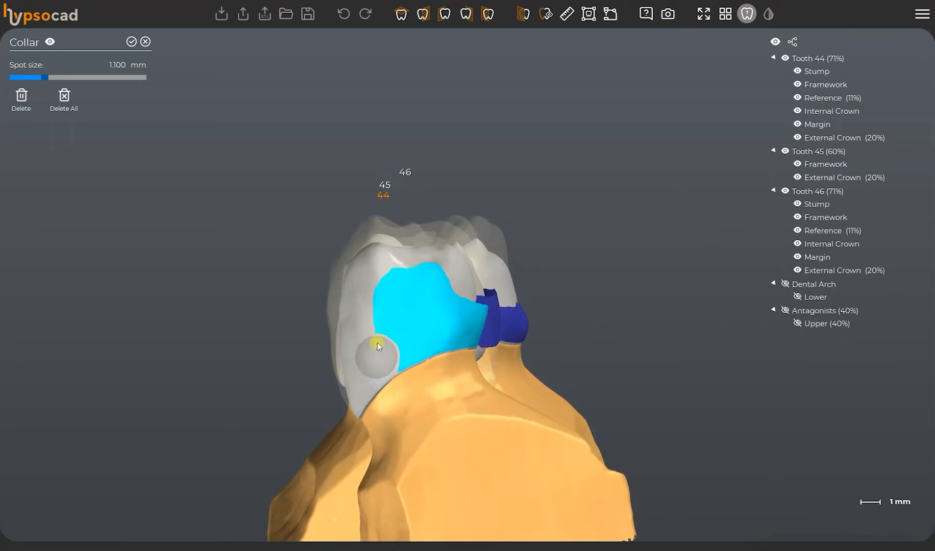
{"action": "right_click_drag", "start_coordinate": [392, 352], "coordinate": [458, 271]}
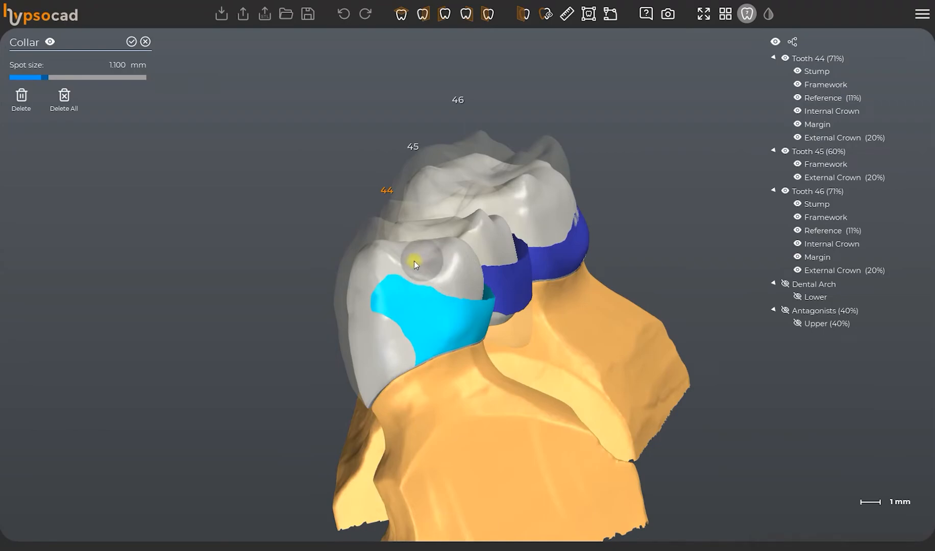
{"action": "mouse_move", "coordinate": [381, 339]}
{"action": "right_mouse_down"}
{"action": "mouse_move", "coordinate": [636, 277]}
{"action": "mouse_move", "coordinate": [437, 328]}
{"action": "mouse_move", "coordinate": [431, 372]}
{"action": "right_mouse_up"}
{"action": "mouse_move", "coordinate": [431, 378]}
{"action": "left_mouse_down"}
{"action": "mouse_move", "coordinate": [475, 376]}
{"action": "mouse_move", "coordinate": [524, 349]}
{"action": "mouse_move", "coordinate": [544, 379]}
{"action": "left_mouse_up"}
{"action": "scroll", "coordinate": [544, 379], "scroll_direction": "down", "scroll_amount": 5}
{"action": "mouse_move", "coordinate": [544, 380]}
{"action": "right_mouse_down"}
{"action": "mouse_move", "coordinate": [600, 360]}
{"action": "mouse_move", "coordinate": [563, 263]}
{"action": "mouse_move", "coordinate": [581, 255]}
{"action": "mouse_move", "coordinate": [422, 381]}
{"action": "mouse_move", "coordinate": [408, 352]}
{"action": "right_mouse_up"}
{"action": "left_click", "coordinate": [133, 42]}
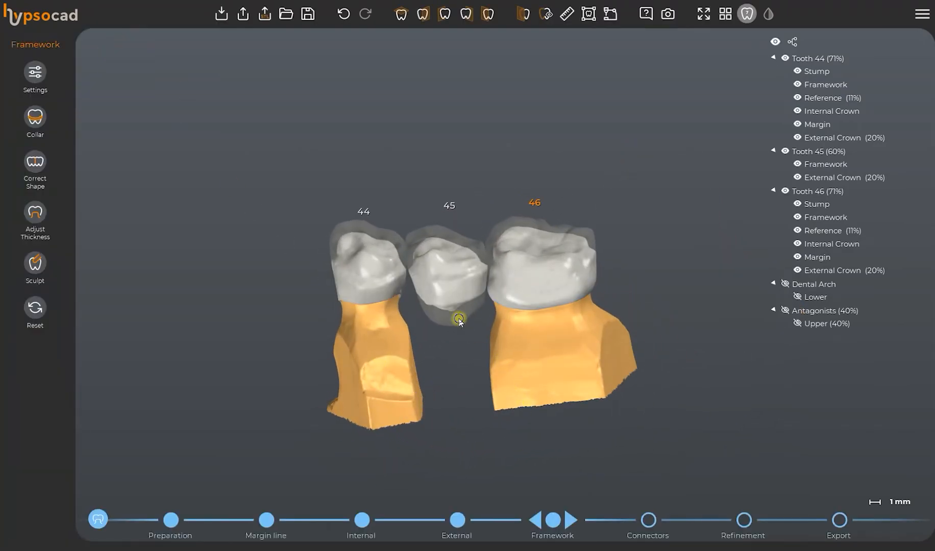
Show the lower dental arch again and view the frameworks from the buccal side.
{"action": "right_click_drag", "start_coordinate": [458, 317], "coordinate": [633, 287]}
{"action": "left_click", "coordinate": [796, 296]}
{"action": "right_click_drag", "start_coordinate": [554, 346], "coordinate": [554, 507]}
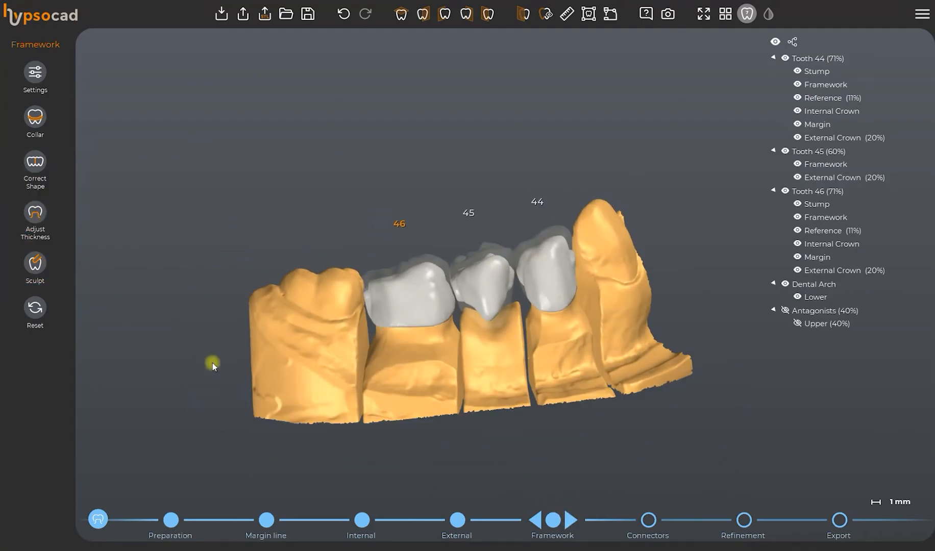
Advance to the Connectors phase, start editing and reposition the connectors between teeth 44–45 and 45–46.
{"action": "left_click", "coordinate": [568, 519]}
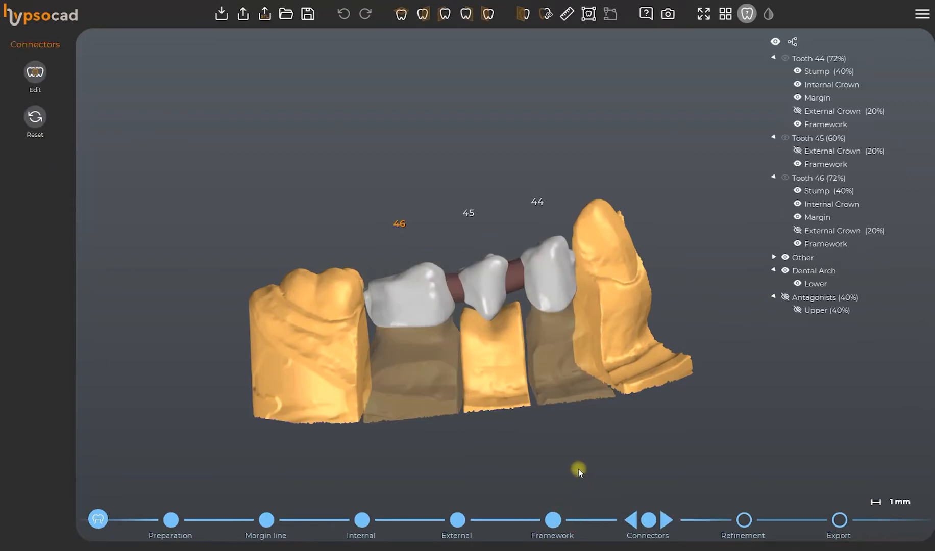
{"action": "left_click", "coordinate": [35, 72]}
{"action": "scroll", "coordinate": [525, 304], "scroll_direction": "up", "scroll_amount": 5}
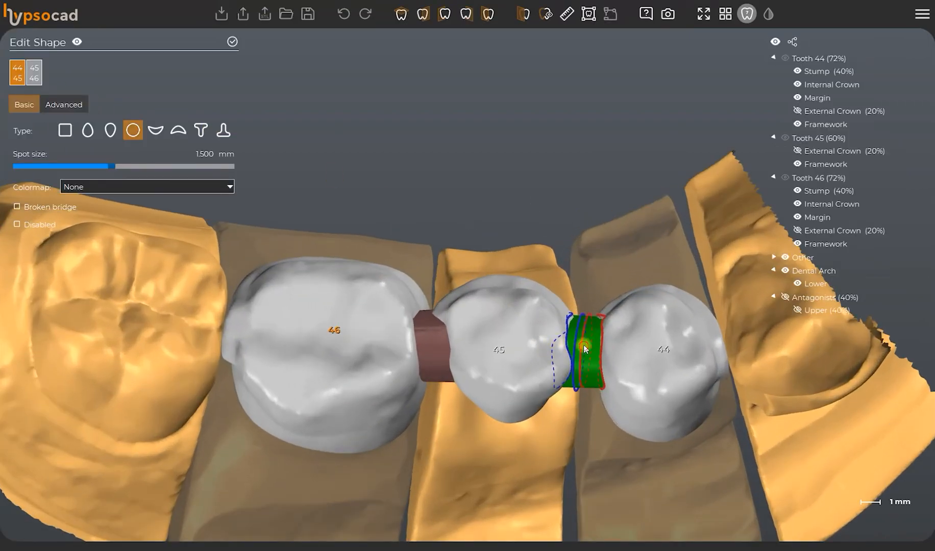
{"action": "left_click_drag", "start_coordinate": [583, 334], "coordinate": [529, 344]}
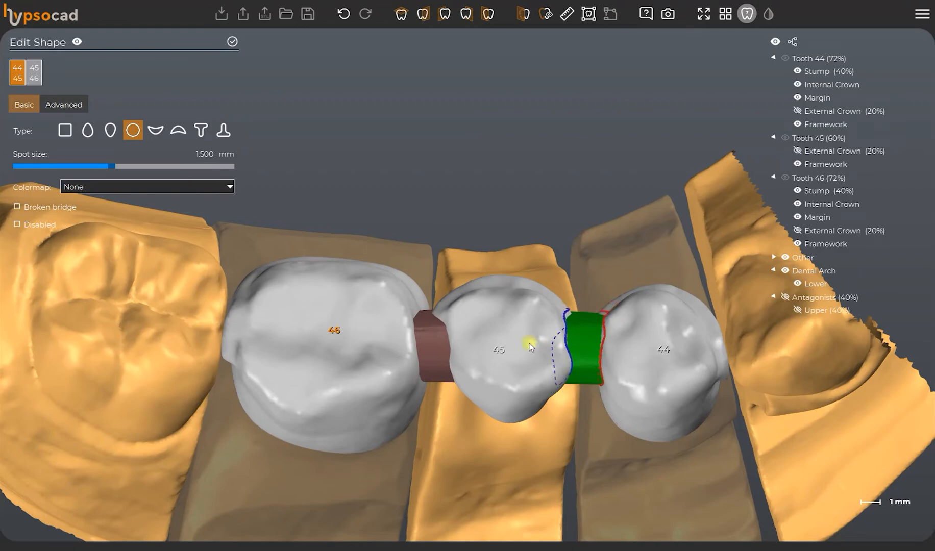
{"action": "left_click", "coordinate": [437, 341]}
{"action": "left_click_drag", "start_coordinate": [434, 344], "coordinate": [431, 334]}
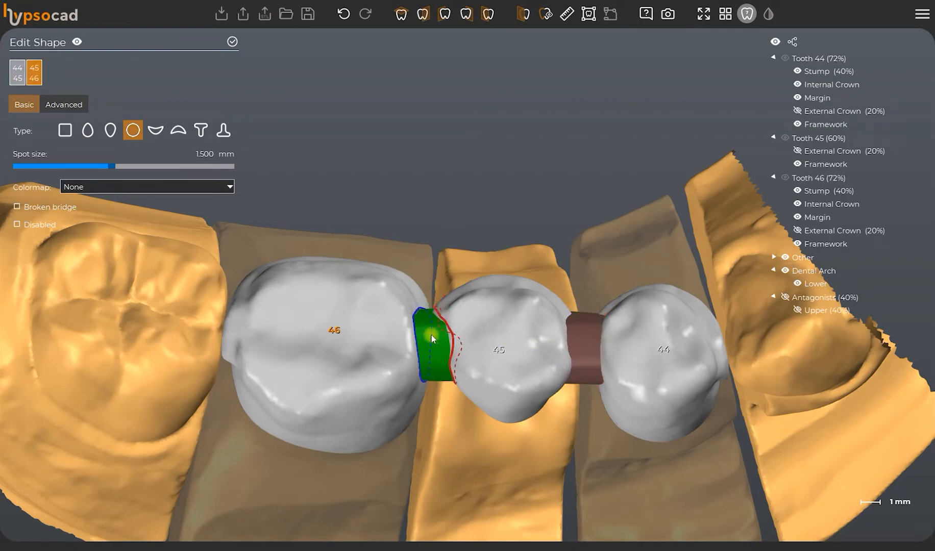
Give the connector between teeth 45 and 46 a circular section and adjust it with a 1.4 mm spot size.
{"action": "scroll", "coordinate": [461, 296], "scroll_direction": "down", "scroll_amount": 3}
{"action": "left_click", "coordinate": [134, 130]}
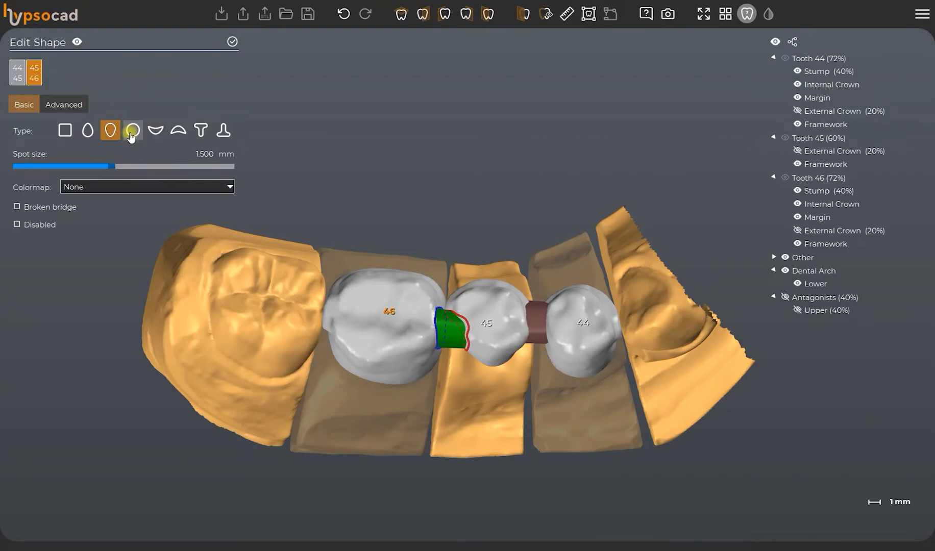
{"action": "left_click", "coordinate": [132, 132]}
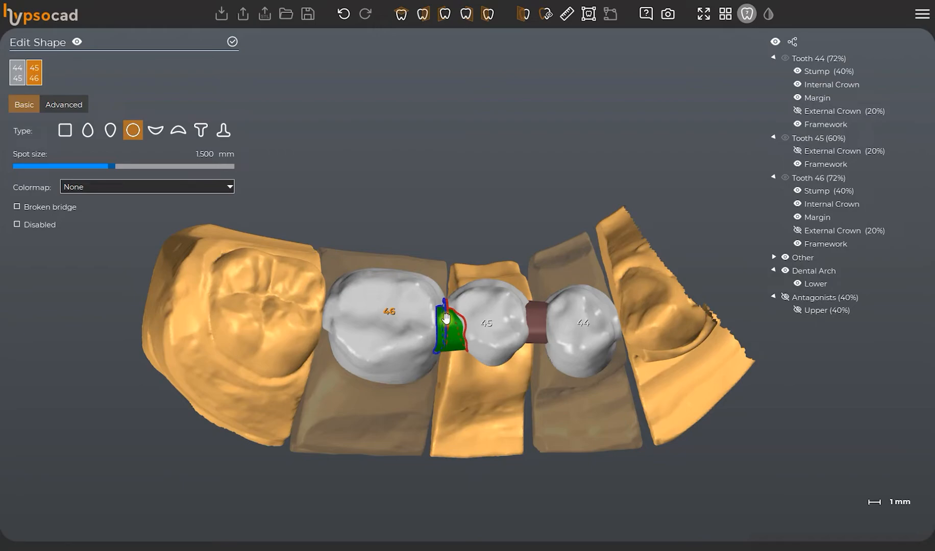
{"action": "left_click_drag", "start_coordinate": [446, 317], "coordinate": [444, 308]}
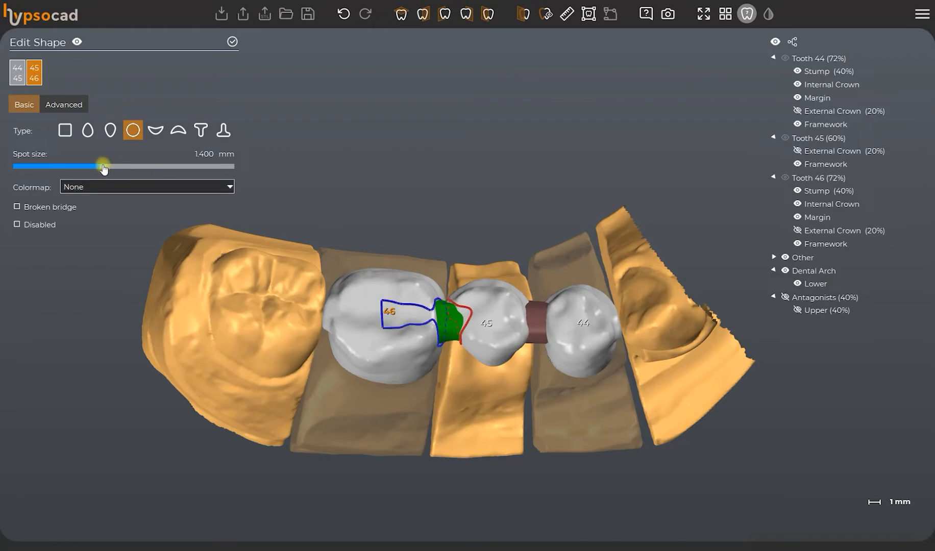
{"action": "right_click_drag", "start_coordinate": [446, 327], "coordinate": [449, 228]}
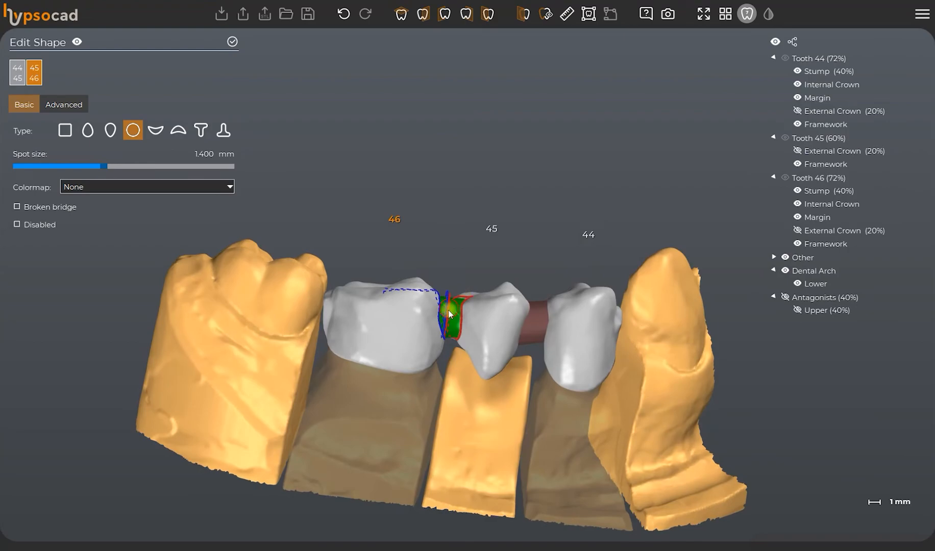
{"action": "right_click_drag", "start_coordinate": [480, 366], "coordinate": [205, 203]}
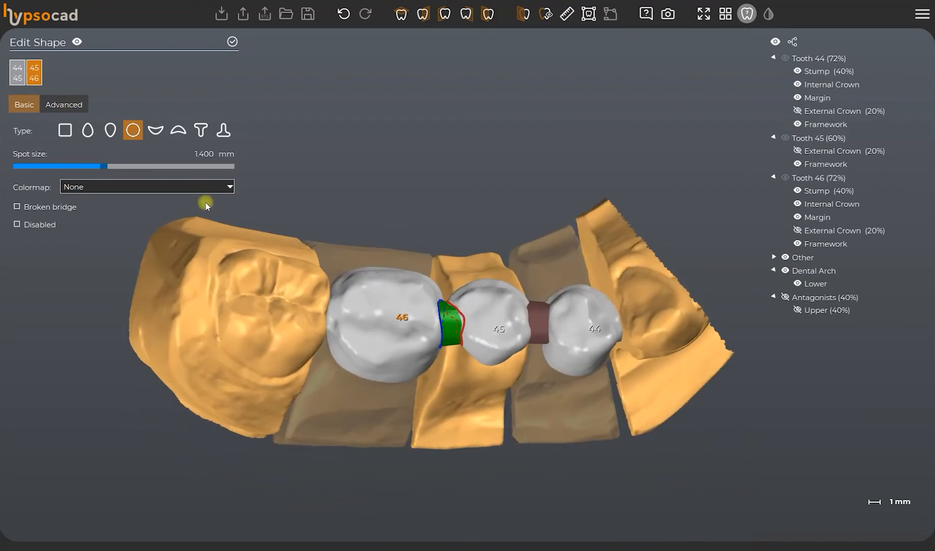
In the advanced section editor, shift the distal section of tooth 45, reduce it to about 3.72 mm, shrink the mesial section of tooth 46 and accept.
{"action": "left_click", "coordinate": [78, 104]}
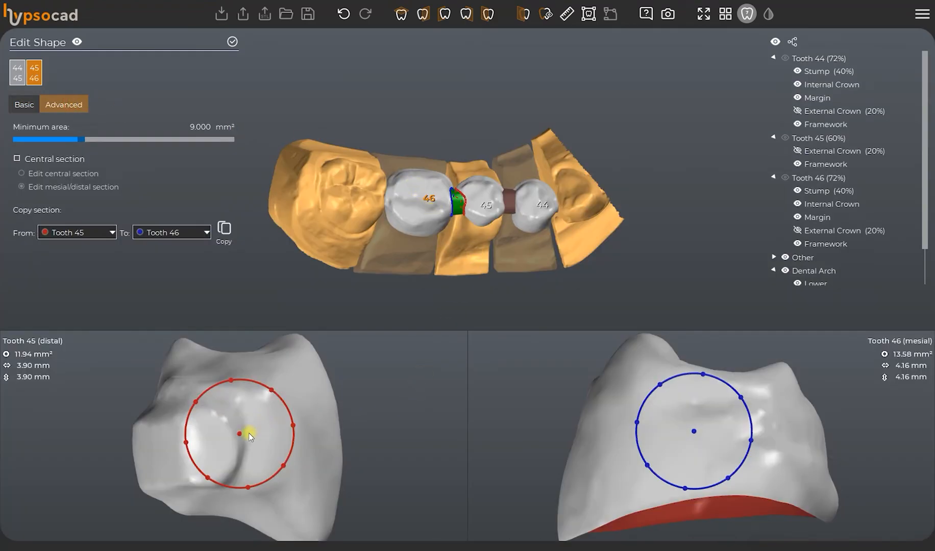
{"action": "mouse_move", "coordinate": [241, 434]}
{"action": "left_mouse_down"}
{"action": "mouse_move", "coordinate": [254, 424]}
{"action": "mouse_move", "coordinate": [247, 431]}
{"action": "left_mouse_up"}
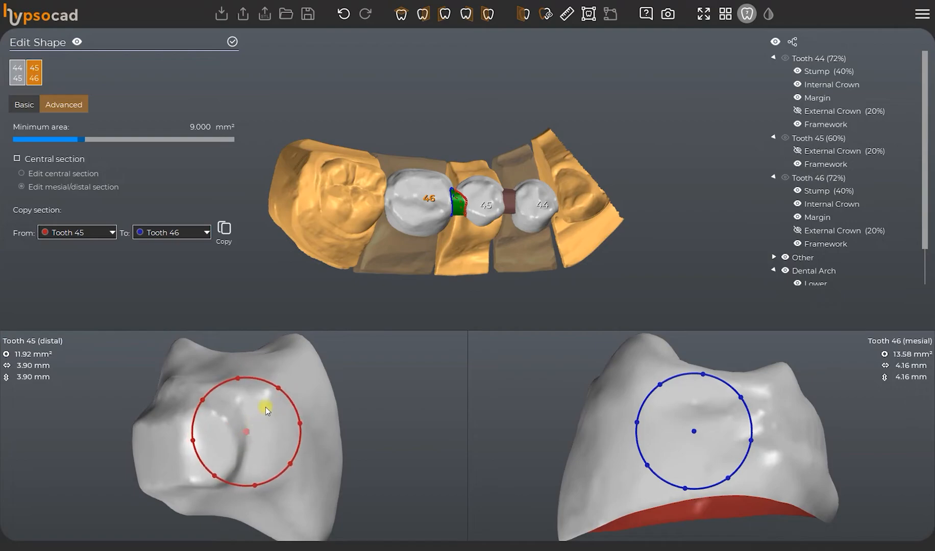
{"action": "left_click_drag", "start_coordinate": [278, 388], "coordinate": [274, 389], "text": "alt"}
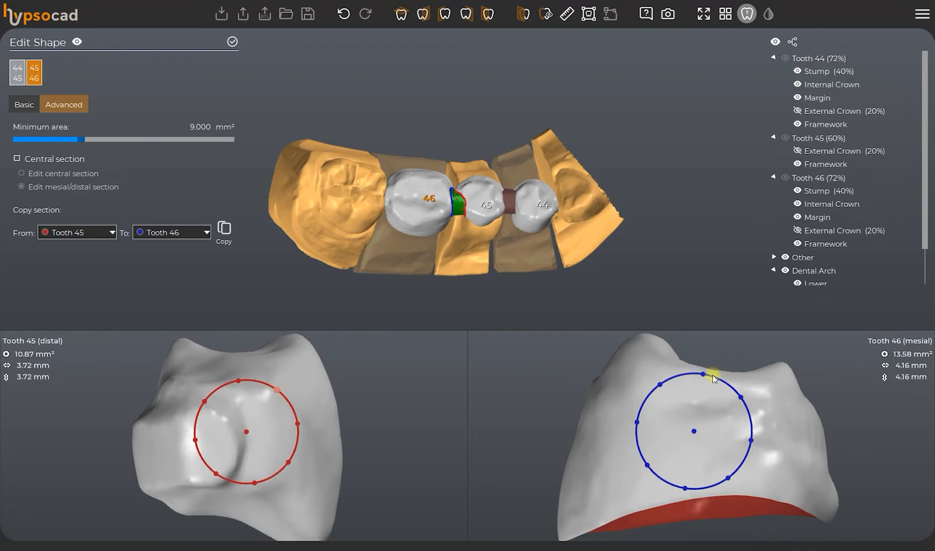
{"action": "left_click_drag", "start_coordinate": [704, 375], "coordinate": [709, 388], "text": "alt"}
{"action": "scroll", "coordinate": [506, 201], "scroll_direction": "up", "scroll_amount": 5}
{"action": "left_click", "coordinate": [532, 214]}
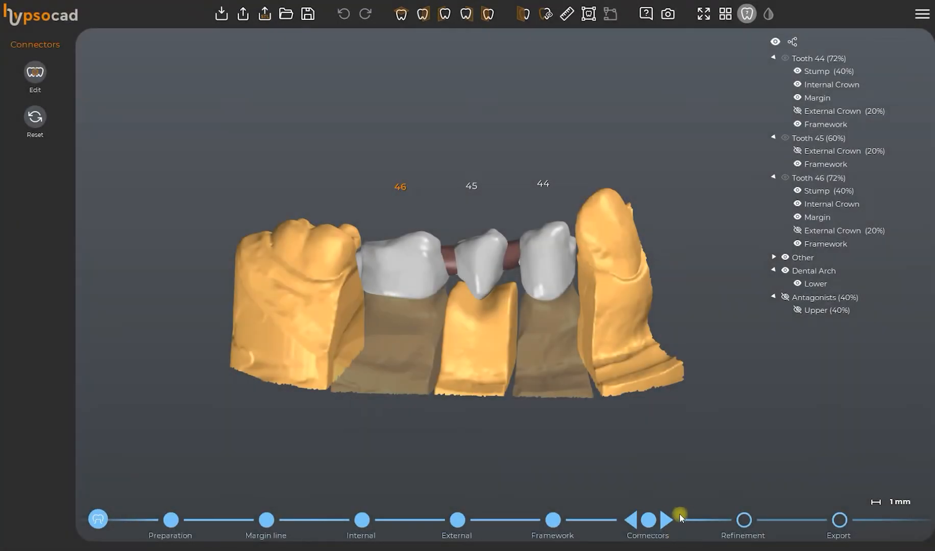
Advance to the Refinement phase and turn the merged bridge to its lingual side.
{"action": "left_click", "coordinate": [679, 518]}
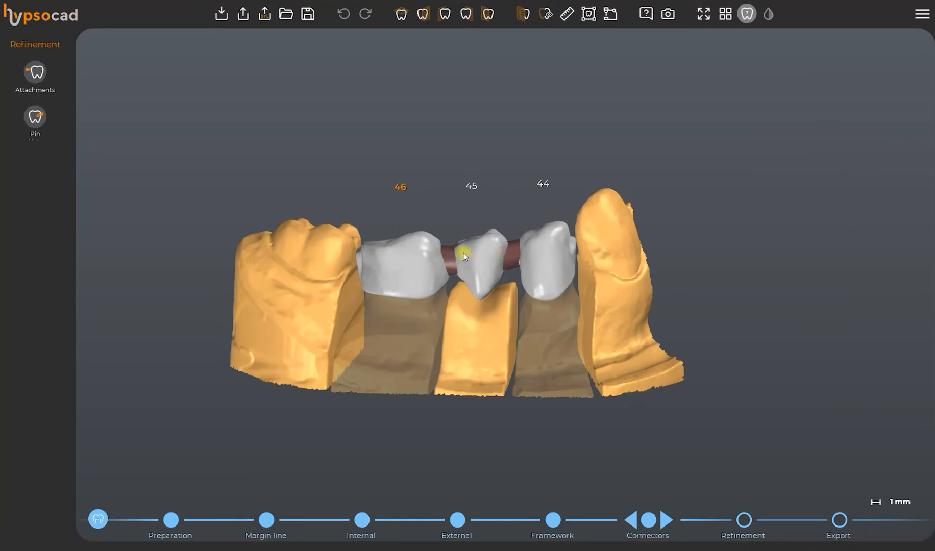
{"action": "scroll", "coordinate": [470, 245], "scroll_direction": "up", "scroll_amount": 5}
{"action": "scroll", "coordinate": [471, 244], "scroll_direction": "down", "scroll_amount": 4}
{"action": "middle_click_drag", "start_coordinate": [472, 234], "coordinate": [471, 260]}
{"action": "right_click_drag", "start_coordinate": [473, 261], "coordinate": [408, 286]}
Try the NobilMetal LV R1606 and Phibo Attachments groups in the Attachments tool and cancel without adding an element.
{"action": "left_click", "coordinate": [52, 88]}
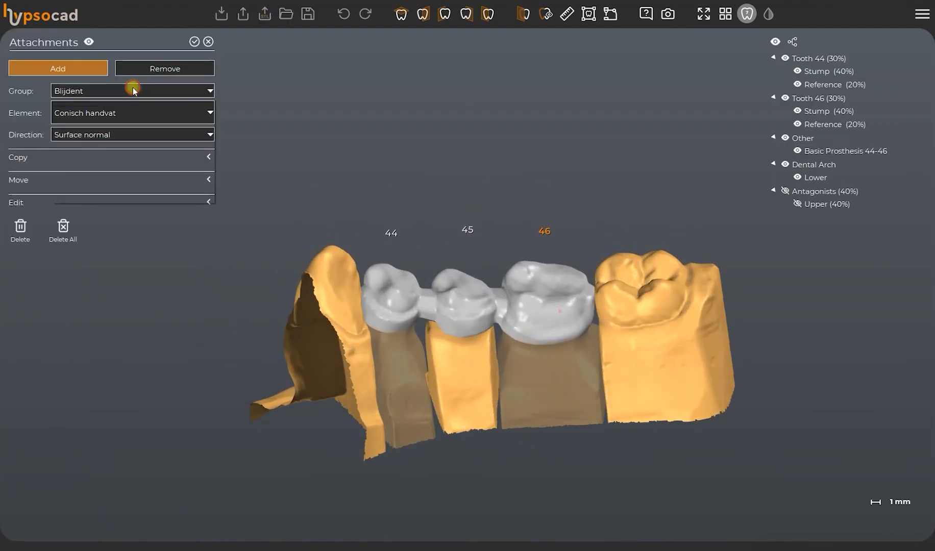
{"action": "left_click", "coordinate": [134, 89]}
{"action": "left_click_drag", "start_coordinate": [208, 116], "coordinate": [220, 155]}
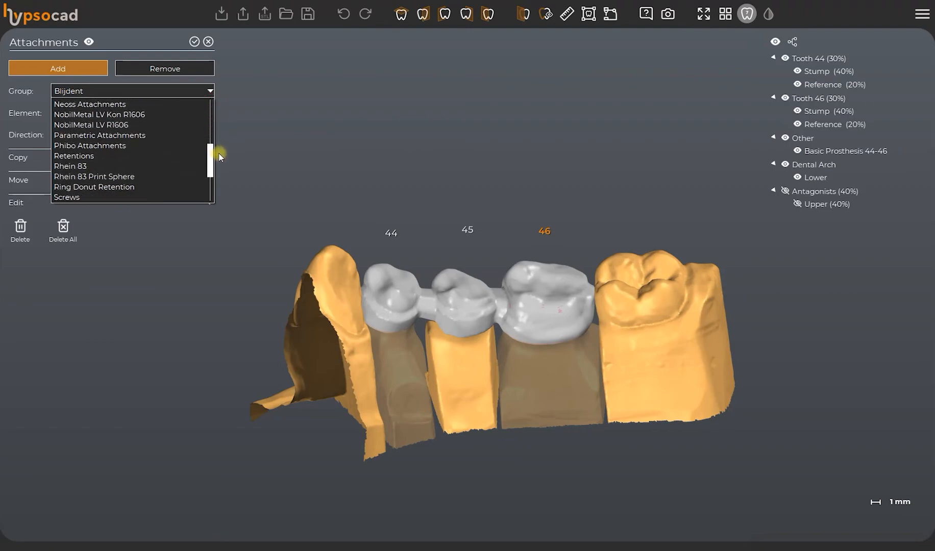
{"action": "left_click", "coordinate": [156, 125]}
{"action": "left_click", "coordinate": [158, 91]}
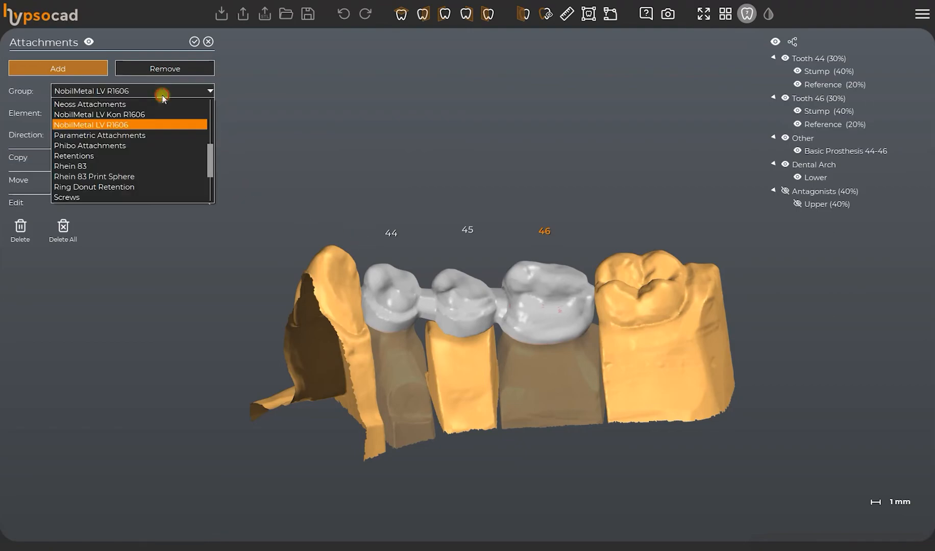
{"action": "left_click", "coordinate": [146, 145]}
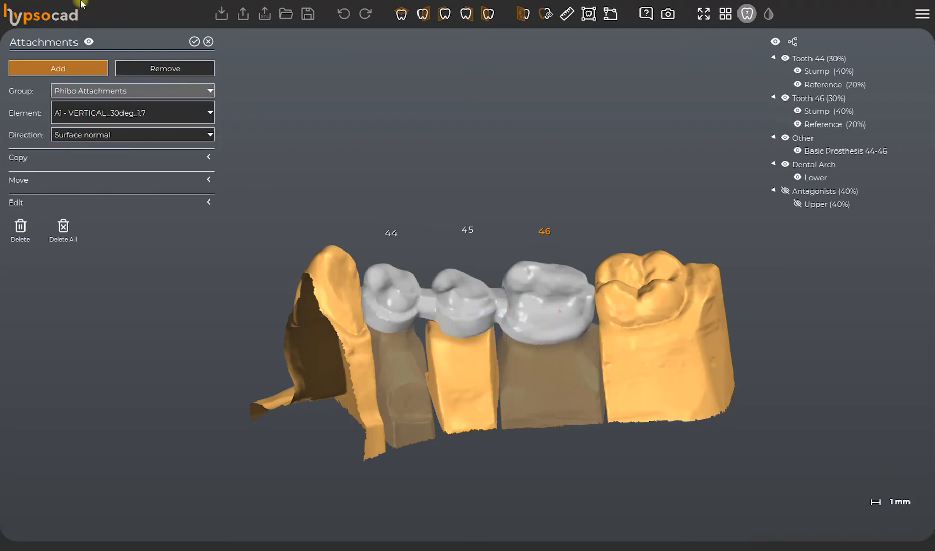
{"action": "left_click", "coordinate": [206, 44]}
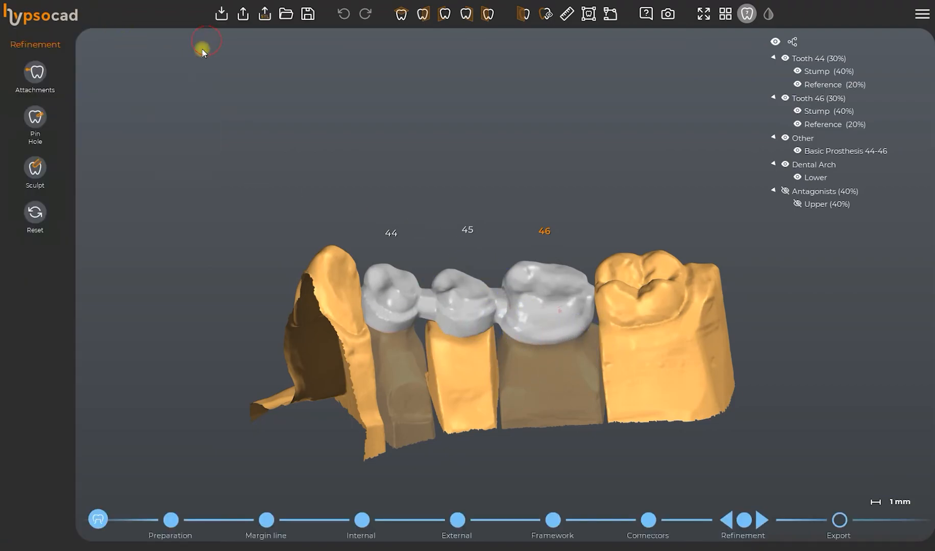
Add a pin in the surface normal direction to the lingual side of tooth 46 with the Pin & Hole tool and accept it.
{"action": "left_click", "coordinate": [37, 133]}
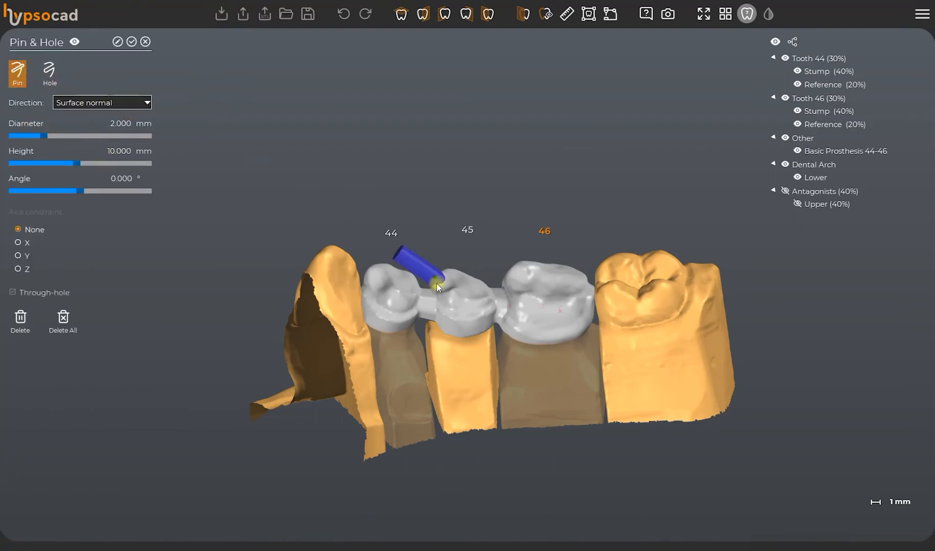
{"action": "middle_click", "coordinate": [473, 329]}
{"action": "right_click_drag", "start_coordinate": [478, 328], "coordinate": [482, 281]}
{"action": "scroll", "coordinate": [572, 290], "scroll_direction": "up", "scroll_amount": 4}
{"action": "middle_click", "coordinate": [596, 293]}
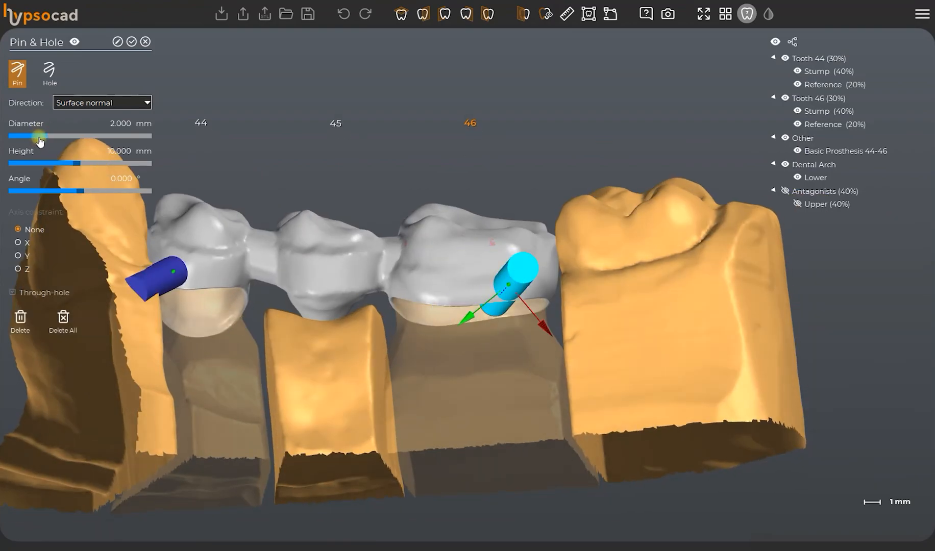
{"action": "right_click_drag", "start_coordinate": [412, 271], "coordinate": [508, 332]}
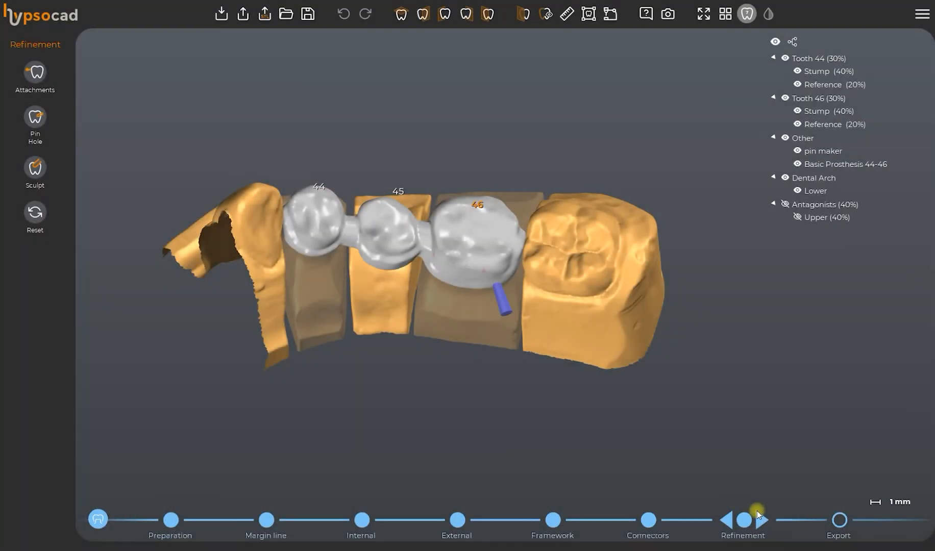
Advance to the Export phase, turn the finished bridge to its buccal side and show the upper antagonist.
{"action": "left_click", "coordinate": [760, 517]}
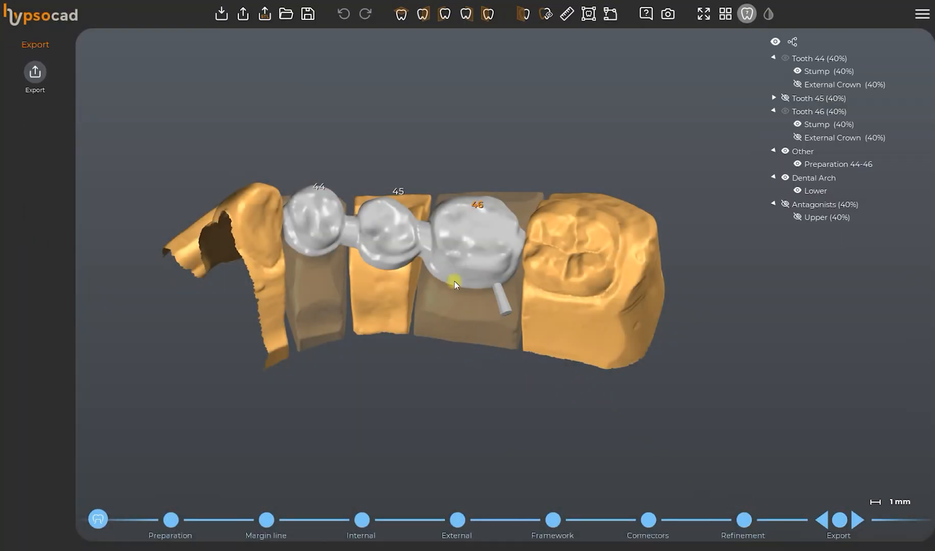
{"action": "scroll", "coordinate": [454, 283], "scroll_direction": "down", "scroll_amount": 5}
{"action": "right_click_drag", "start_coordinate": [458, 335], "coordinate": [633, 296]}
{"action": "right_click_drag", "start_coordinate": [503, 313], "coordinate": [700, 267]}
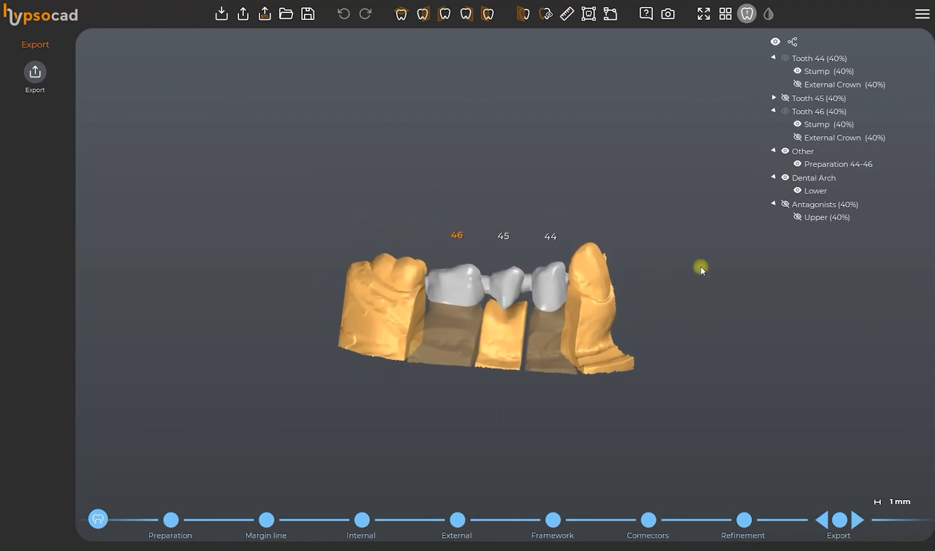
{"action": "left_click", "coordinate": [797, 218]}
{"action": "scroll", "coordinate": [811, 217], "scroll_direction": "up", "scroll_amount": 3}
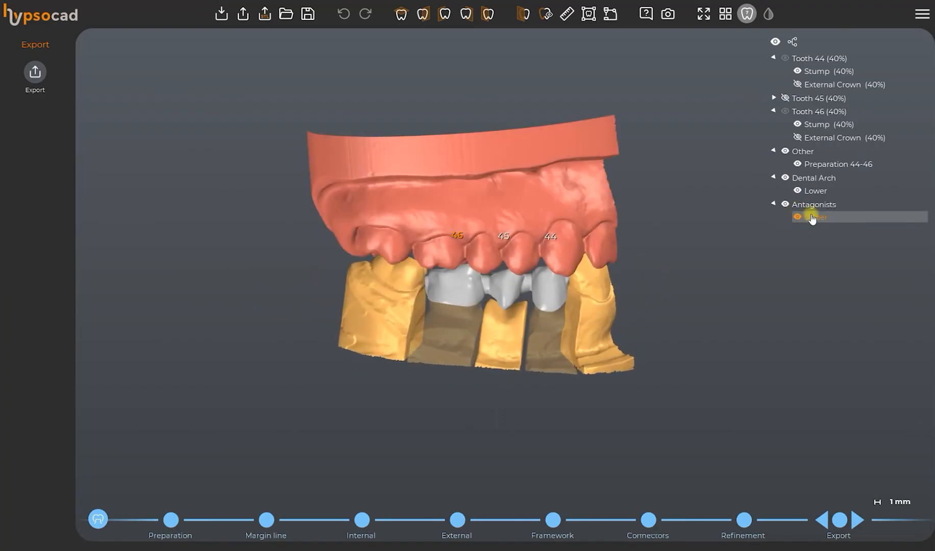
{"action": "scroll", "coordinate": [811, 217], "scroll_direction": "down", "scroll_amount": 1}
{"action": "right_click_drag", "start_coordinate": [694, 341], "coordinate": [678, 386]}
Finish the design, return to the Order Manager and show the preview of the 44-46 job.
{"action": "left_click", "coordinate": [861, 519]}
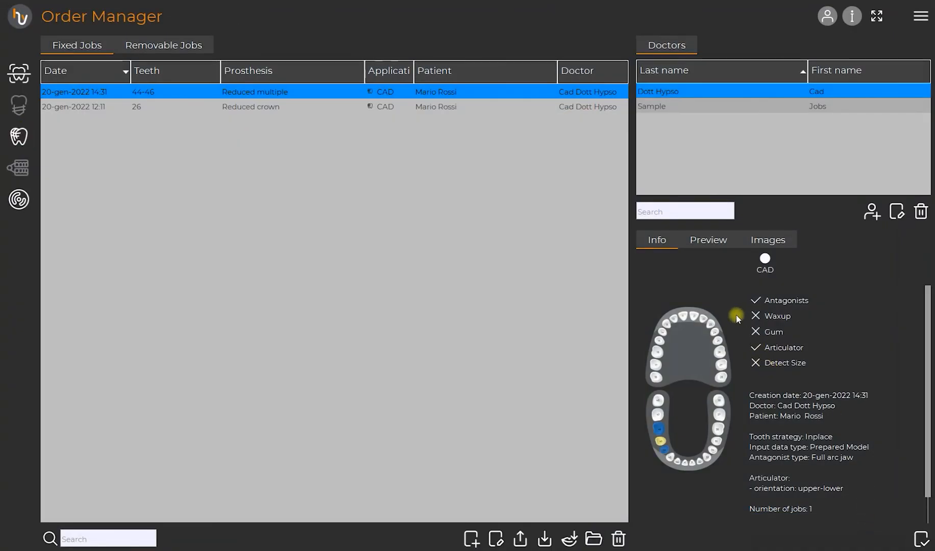
{"action": "left_click", "coordinate": [710, 241]}
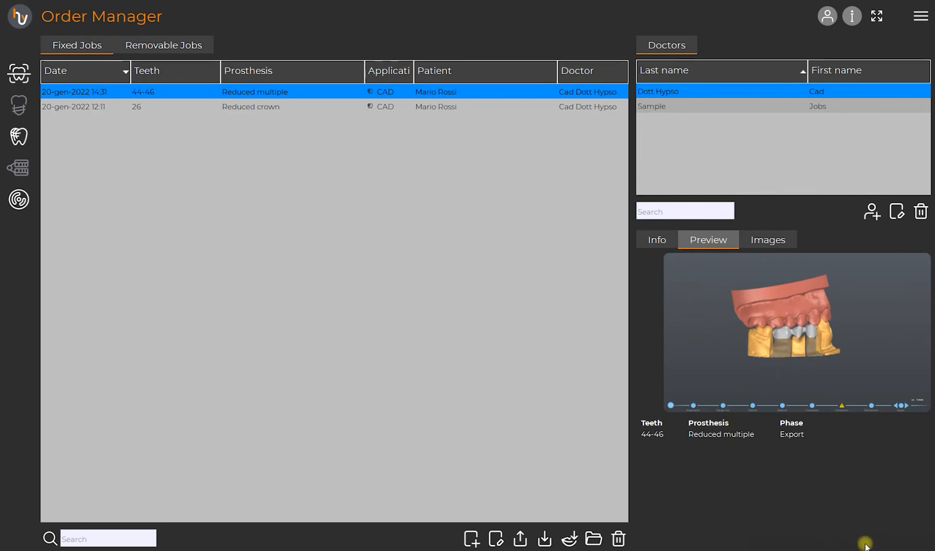